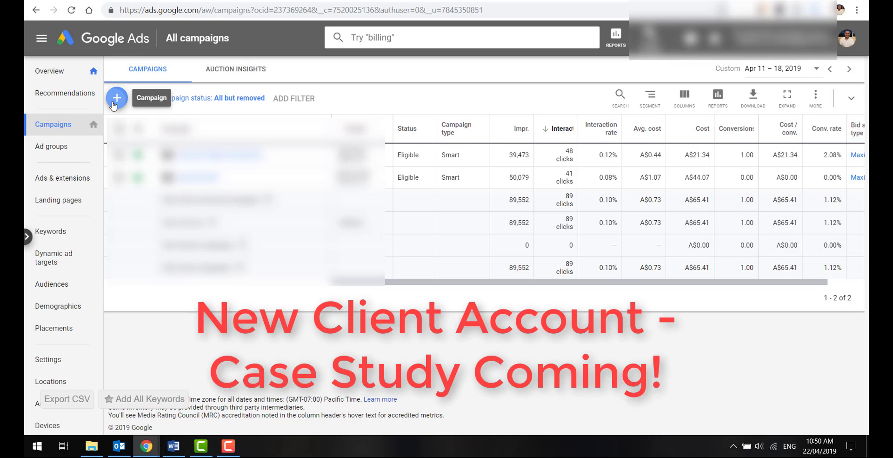
Step: Start a new campaign with the Sales goal, Display type and Standard display campaign subtype, and continue to its settings
left_click(117, 99)
left_click(172, 148)
left_click(233, 144)
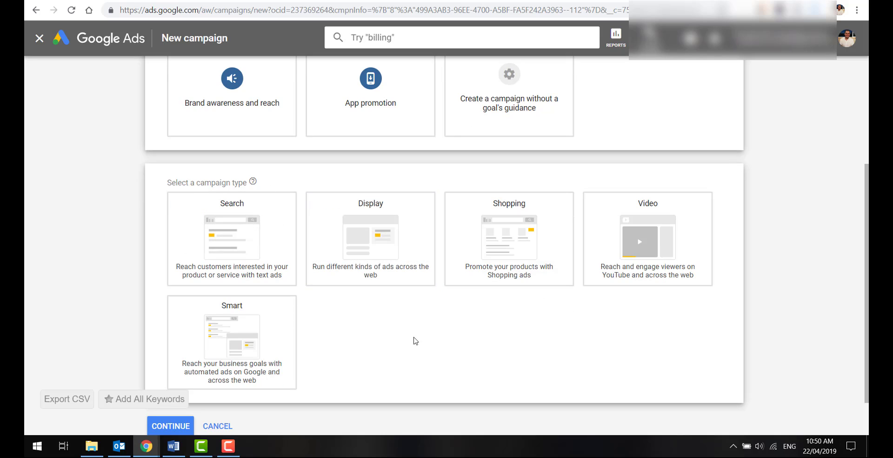
left_click(409, 260)
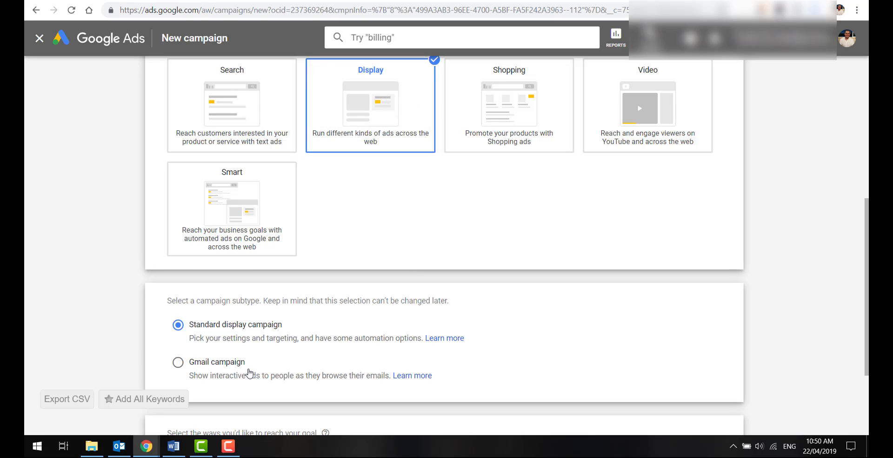
scroll(359, 321, "down", 2)
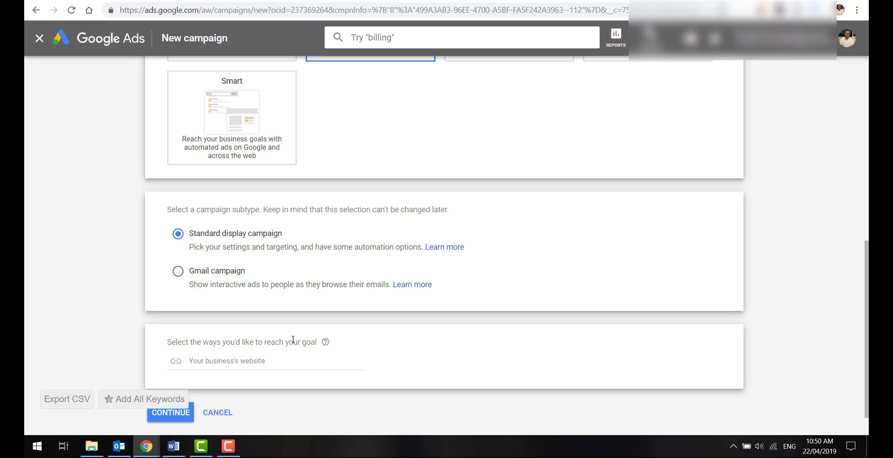
left_click(183, 417)
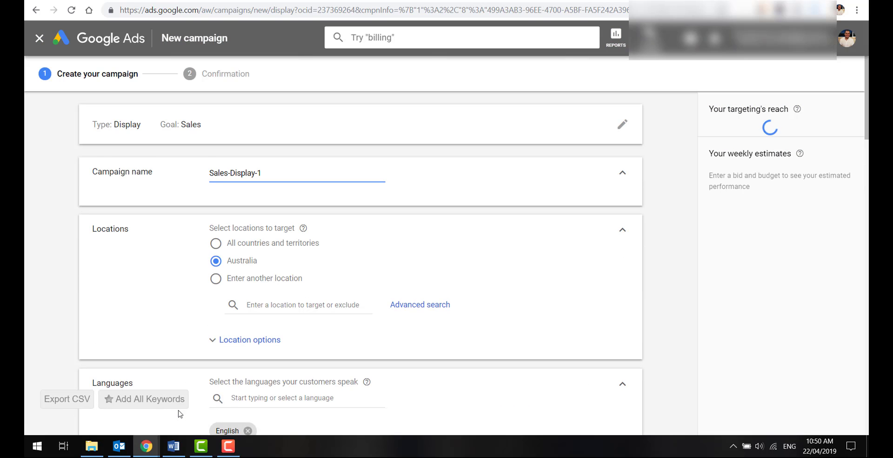
Step: Name the campaign "Remarketing Display Ad"
left_click(293, 180)
key("ctrl+a")
type("Remarketing ")
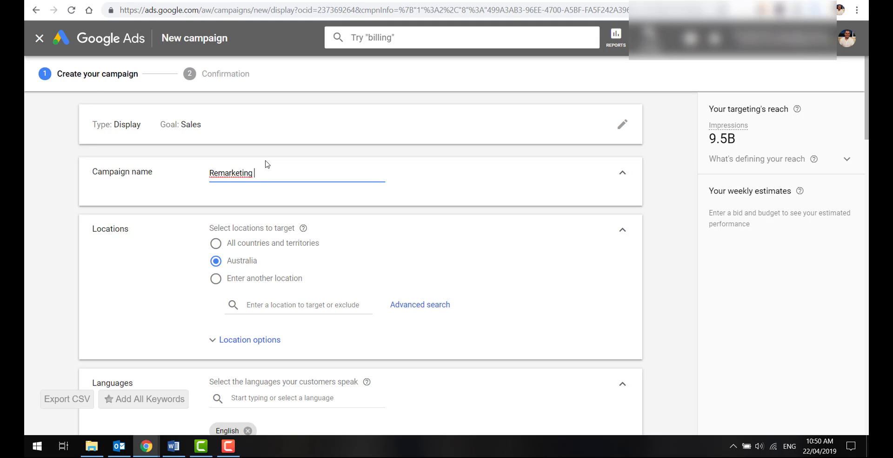
type("Display Ad")
Step: Set the campaign's bidding to focus on Conversions with manually set bids
scroll(279, 264, "down", 2)
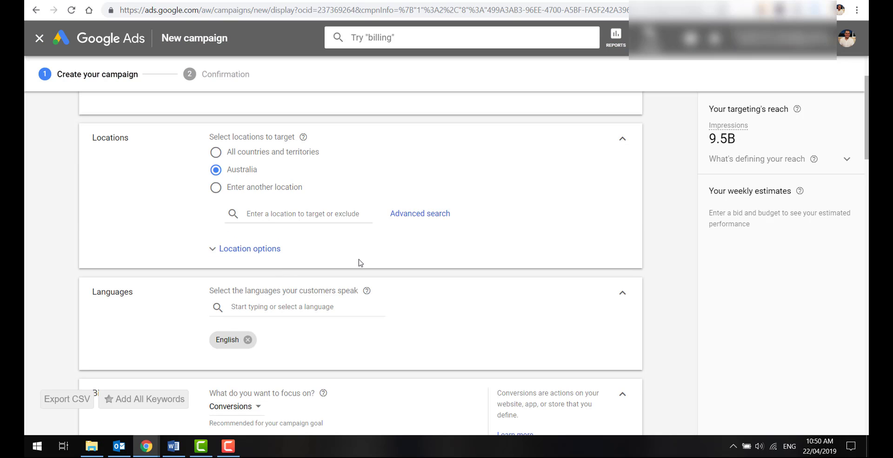
scroll(361, 263, "down", 2)
scroll(292, 264, "down", 2)
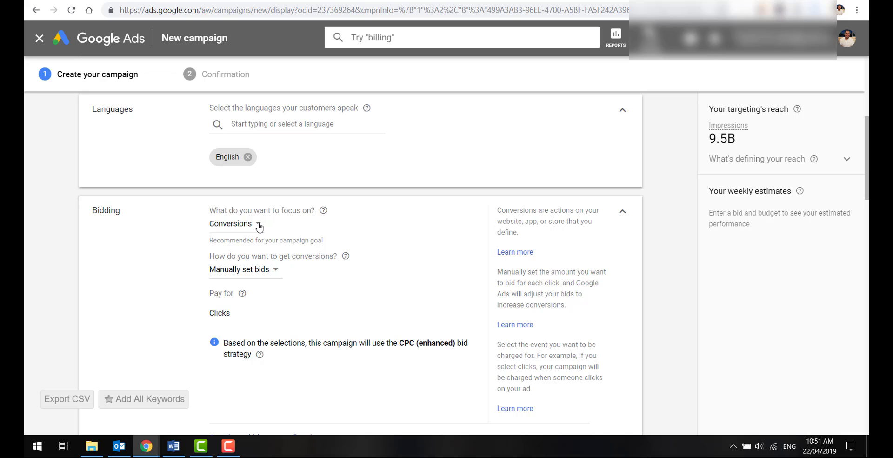
left_click(259, 225)
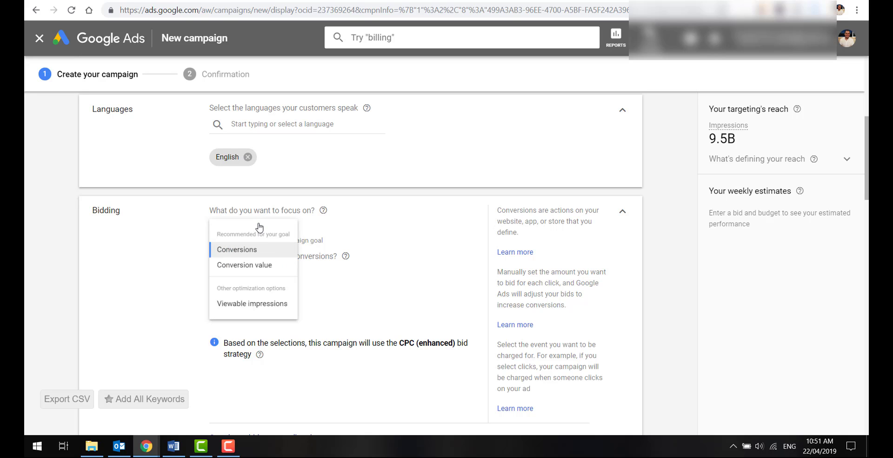
left_click(260, 255)
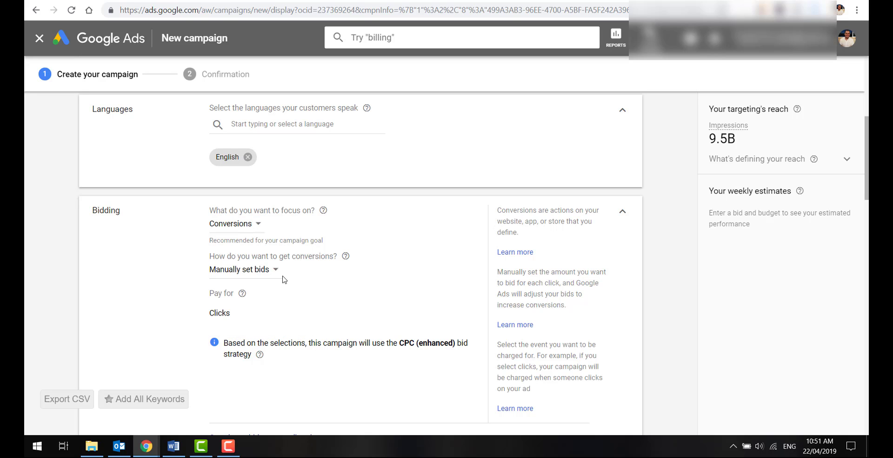
left_click(259, 270)
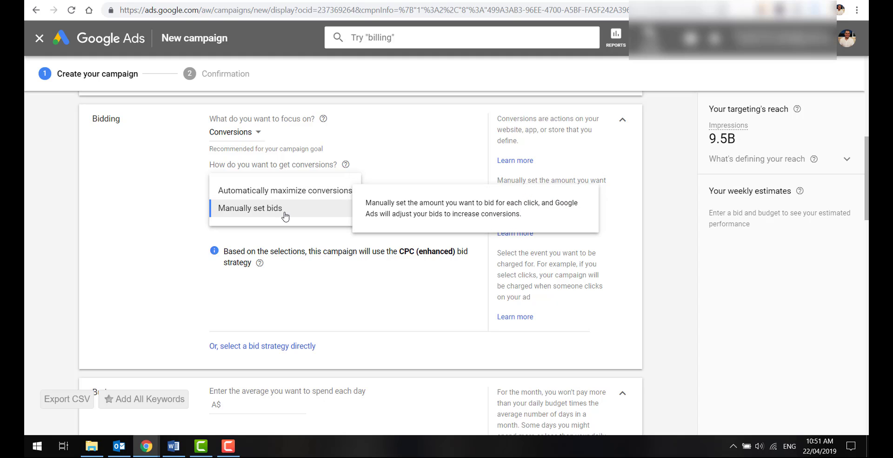
left_click(286, 217)
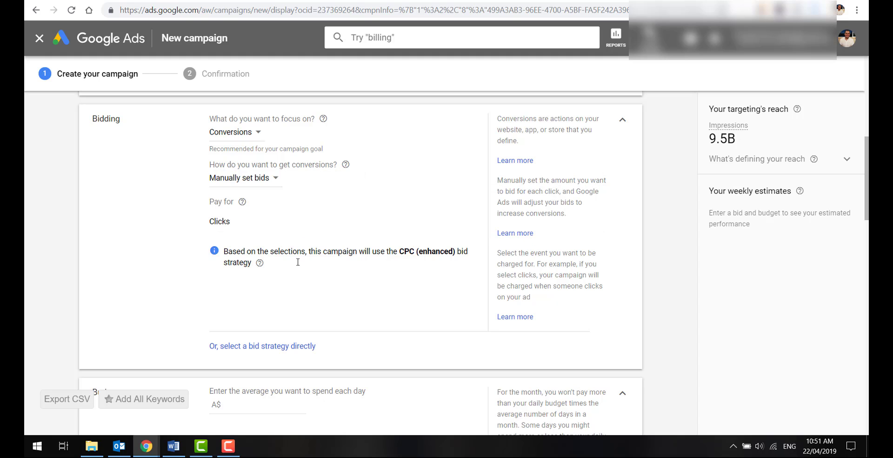
Step: Switch bidding to direct strategy selection, keeping Manual CPC with Enhanced CPC, and open the average daily budget for entry
left_click(299, 346)
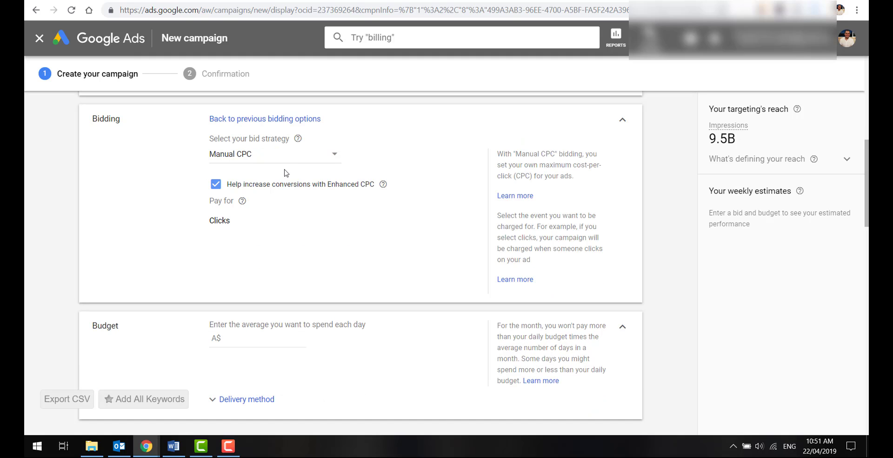
left_click(286, 154)
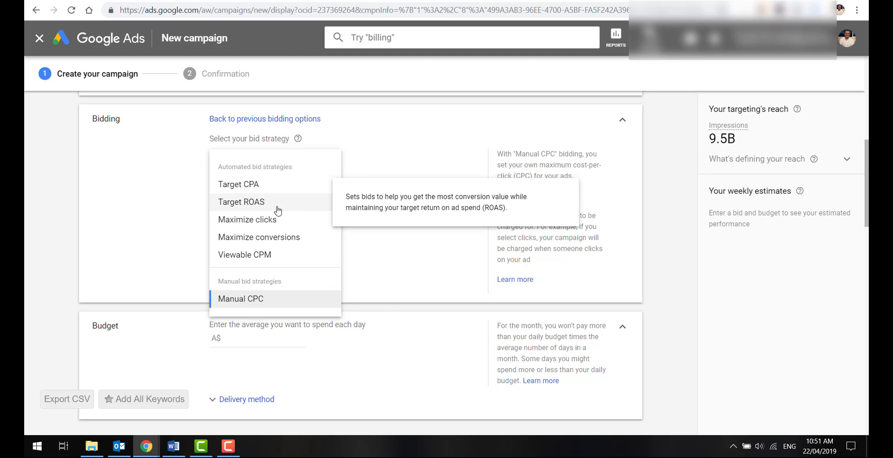
left_click(405, 134)
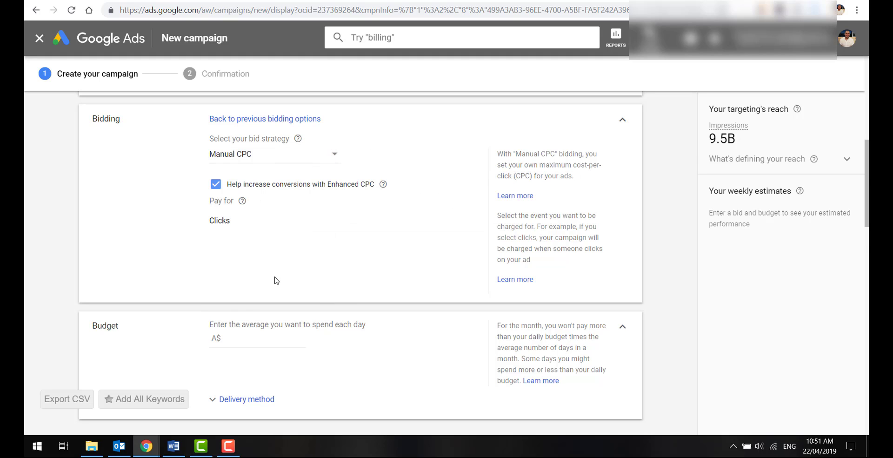
scroll(282, 282, "down", 2)
scroll(289, 285, "up", 4)
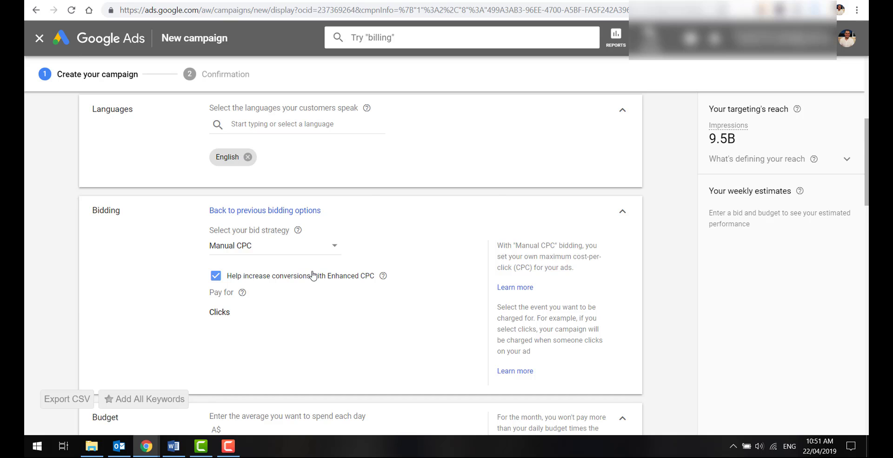
scroll(312, 275, "down", 5)
left_click(271, 158)
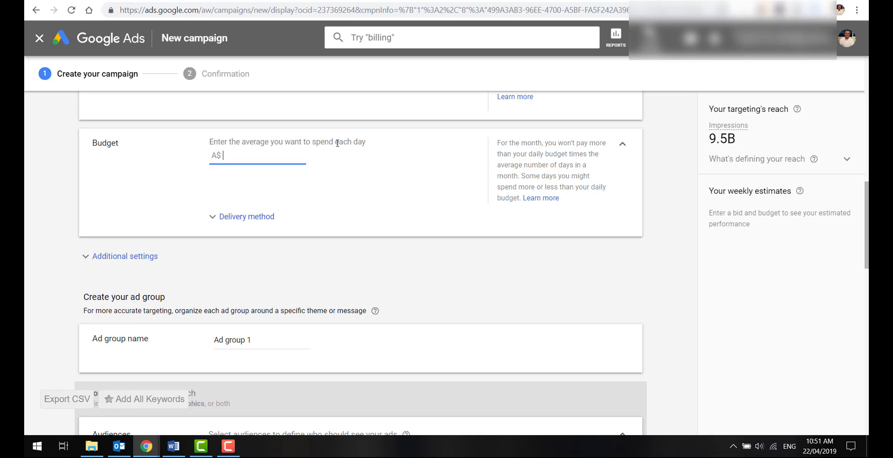
Step: Expand the additional settings and set a frequency cap limiting impressions for the whole campaign to 3 per day
left_click(125, 256)
scroll(163, 259, "down", 2)
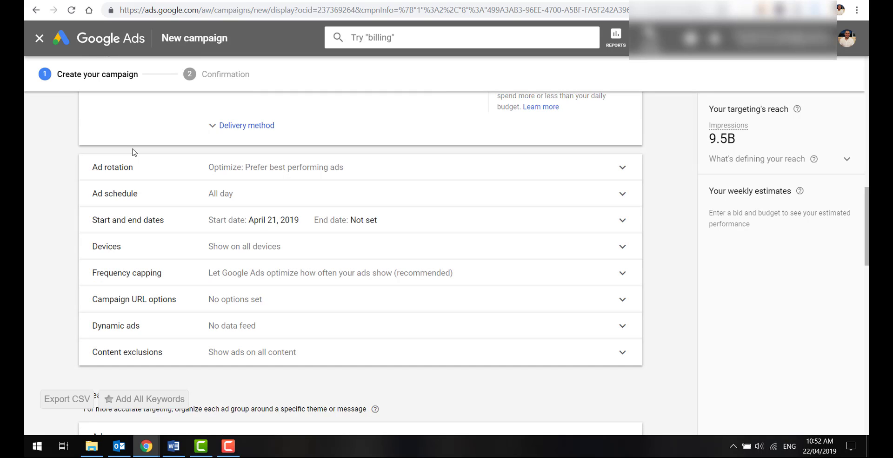
left_click(136, 278)
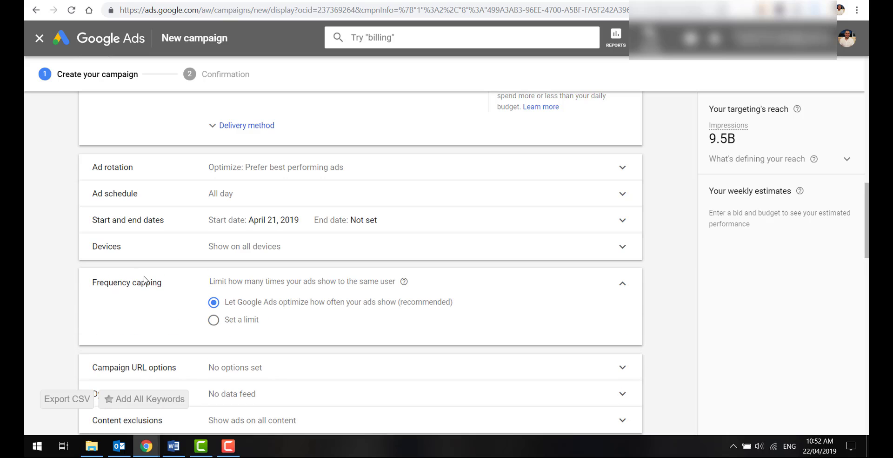
left_click(249, 321)
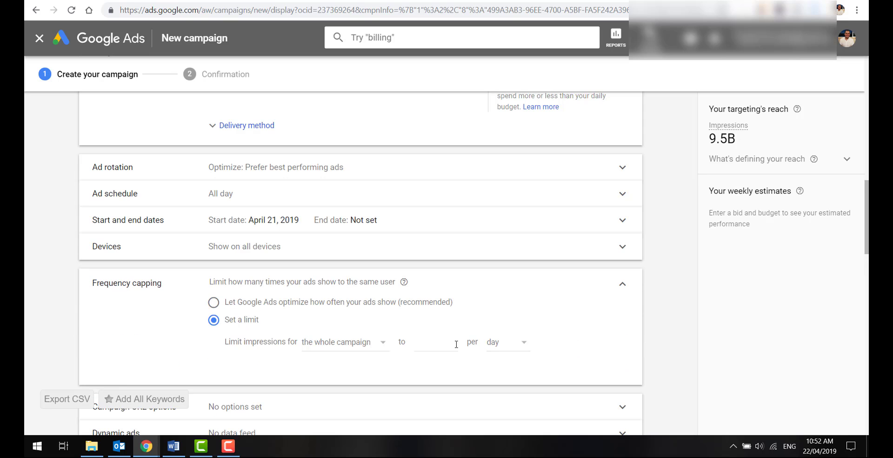
left_click(500, 347)
left_click(433, 335)
type("3")
left_click(621, 343)
scroll(620, 342, "down", 6)
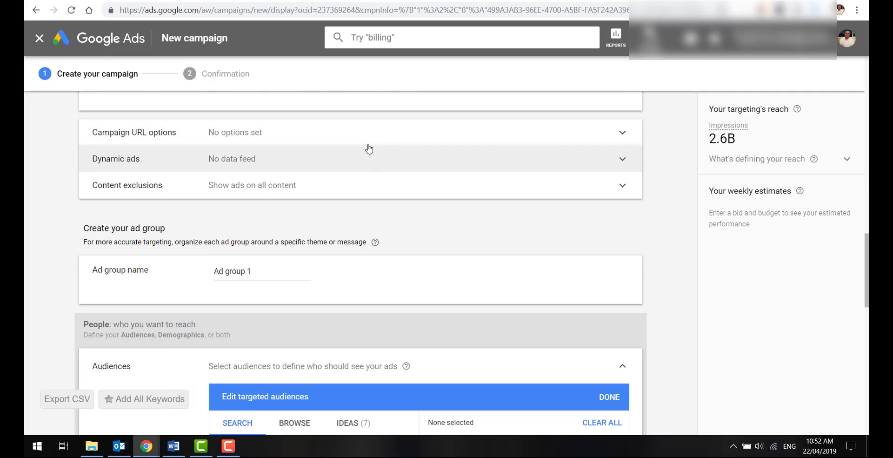
scroll(389, 215, "up", 2)
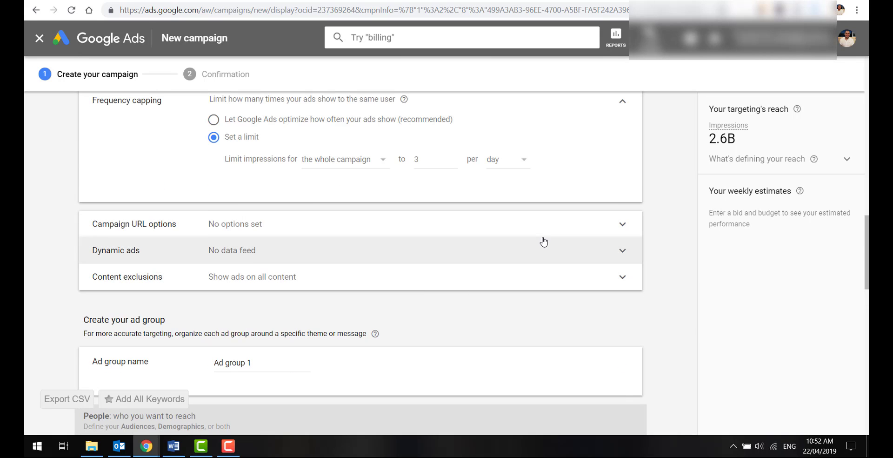
scroll(493, 269, "up", 2)
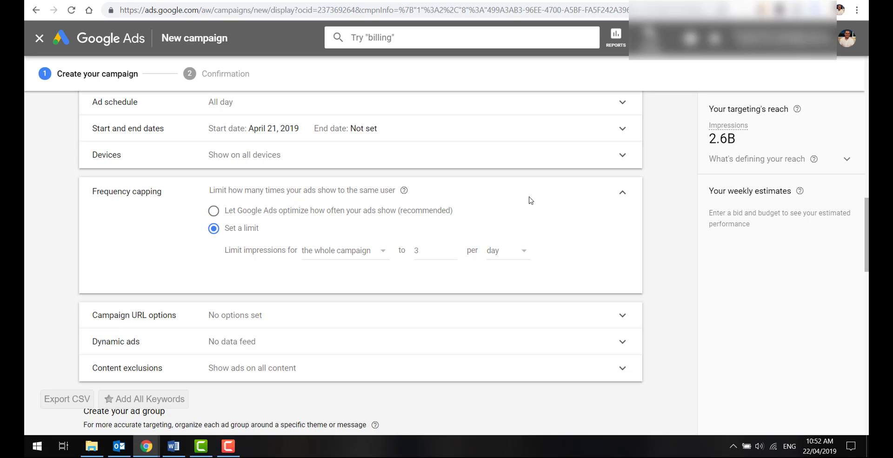
Step: Name the ad group "All Website Traffic"
scroll(531, 200, "down", 4)
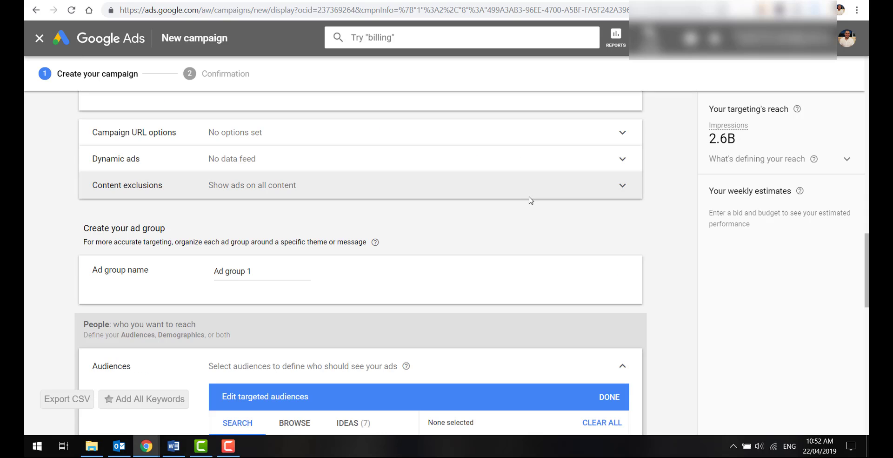
scroll(395, 205, "down", 2)
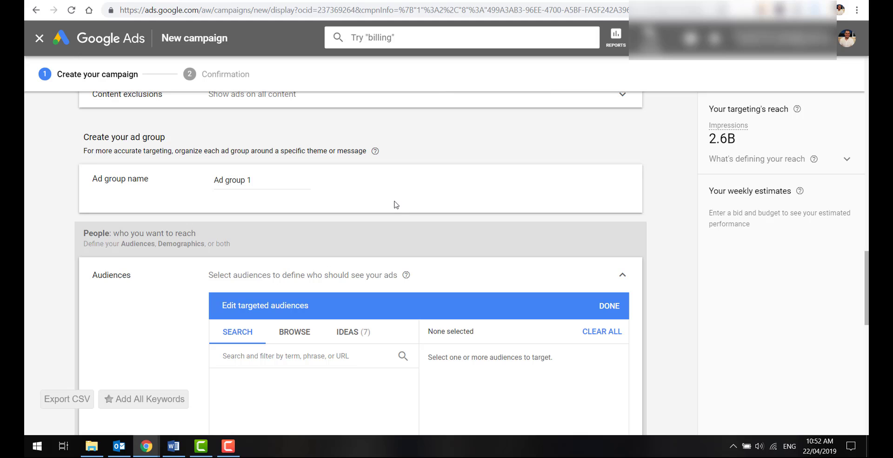
left_click(267, 175)
key("ctrl+a")
type("All Wev")
key("BackSpace")
type("bsite Traffic")
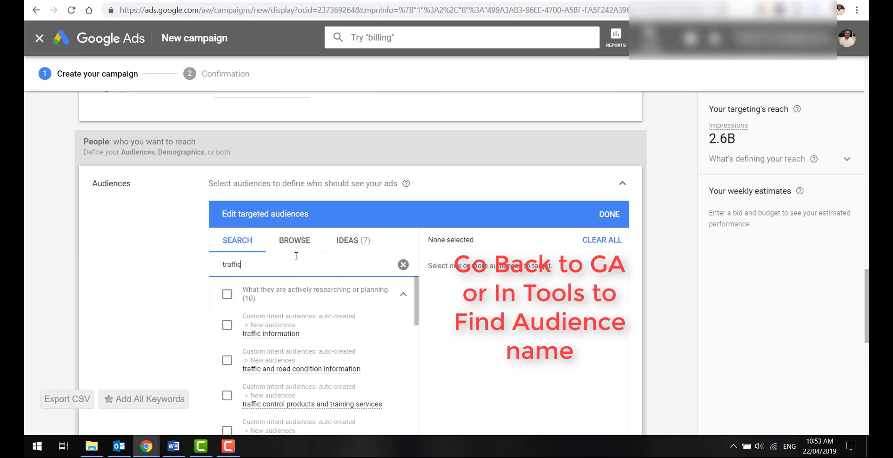
Step: Search the audiences for "traffic" and target the "60 Days All Traffic" website visitors audience
scroll(298, 256, "down", 3)
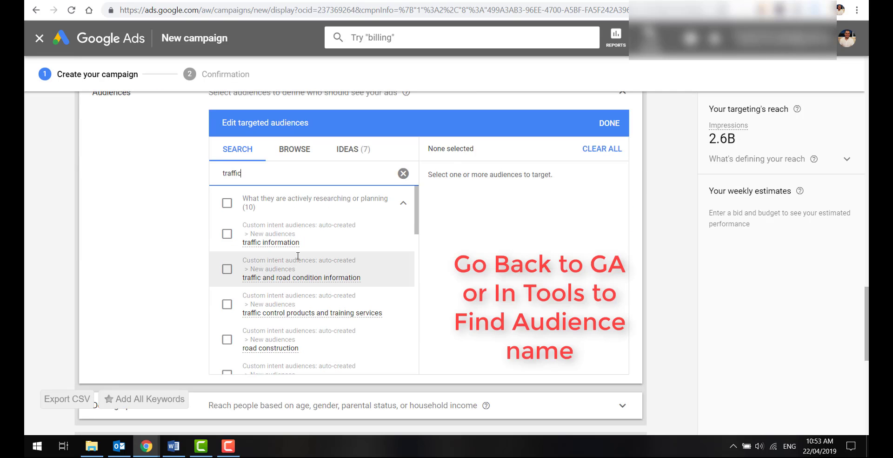
scroll(298, 255, "down", 10)
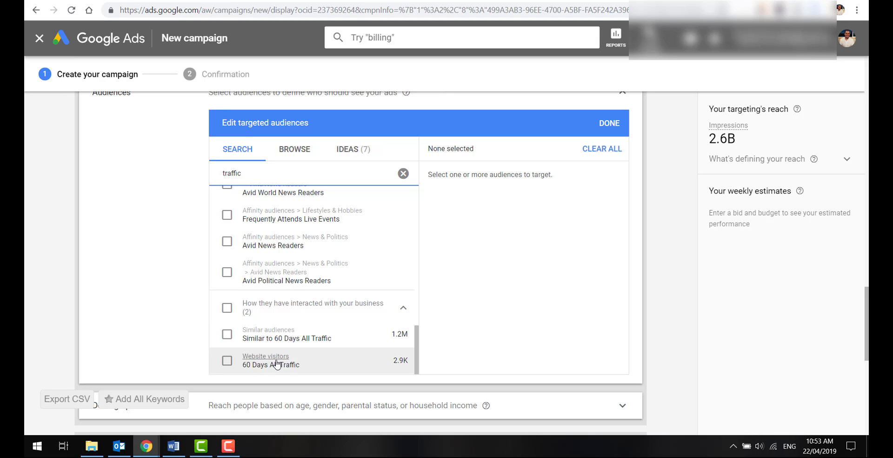
left_click(233, 362)
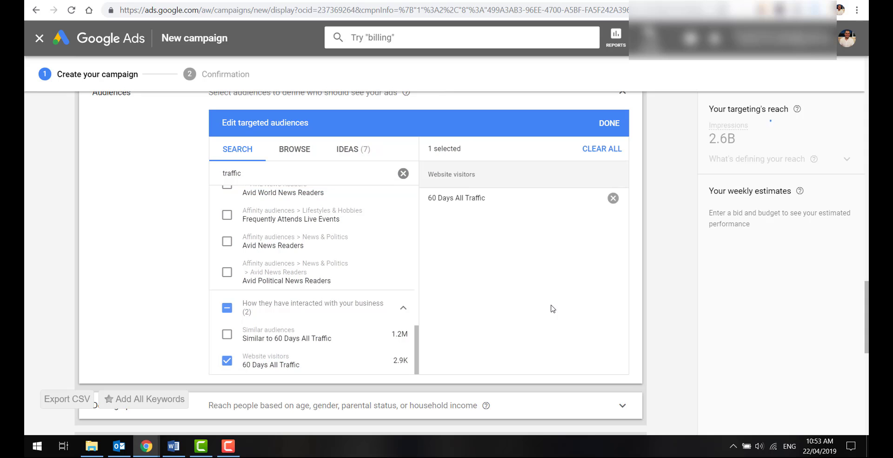
scroll(624, 320, "down", 2)
scroll(642, 320, "up", 4)
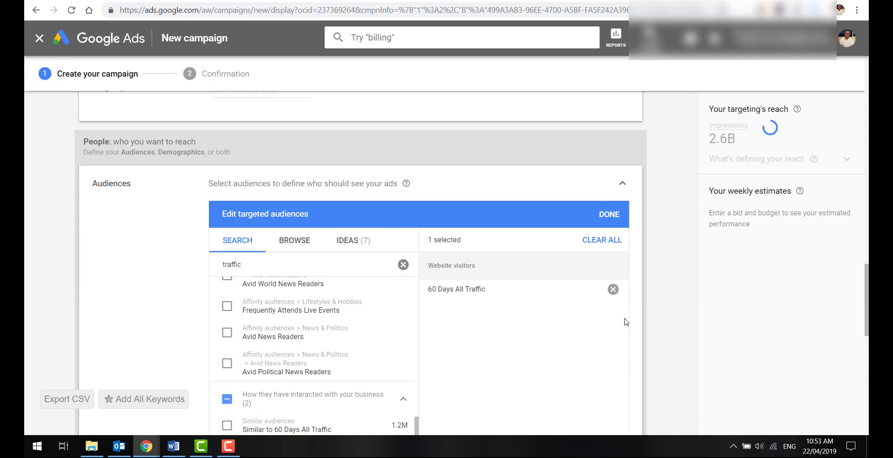
Step: Review the suggested audience ideas based on similar advertisers, then return to the audience search
left_click(354, 244)
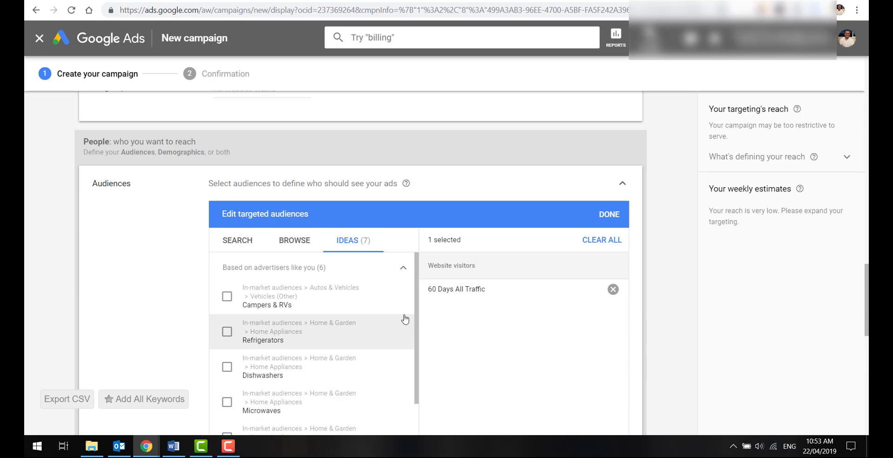
scroll(367, 330, "down", 2)
scroll(351, 342, "up", 2)
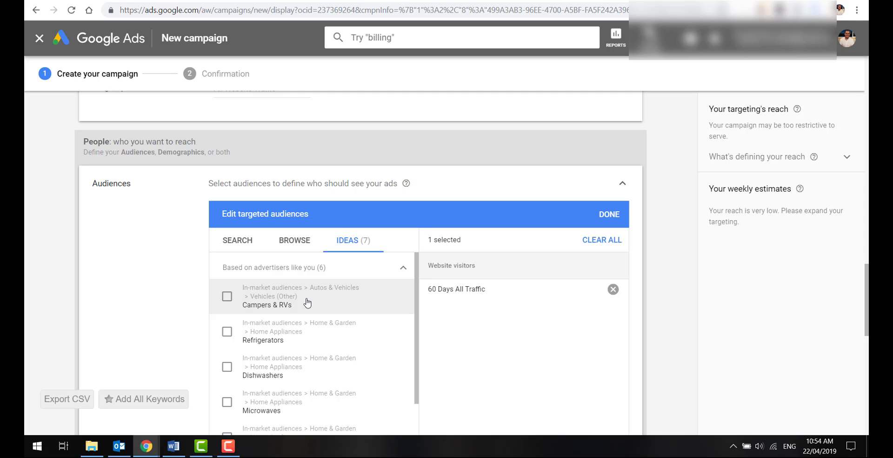
scroll(307, 303, "down", 2)
scroll(260, 298, "up", 2)
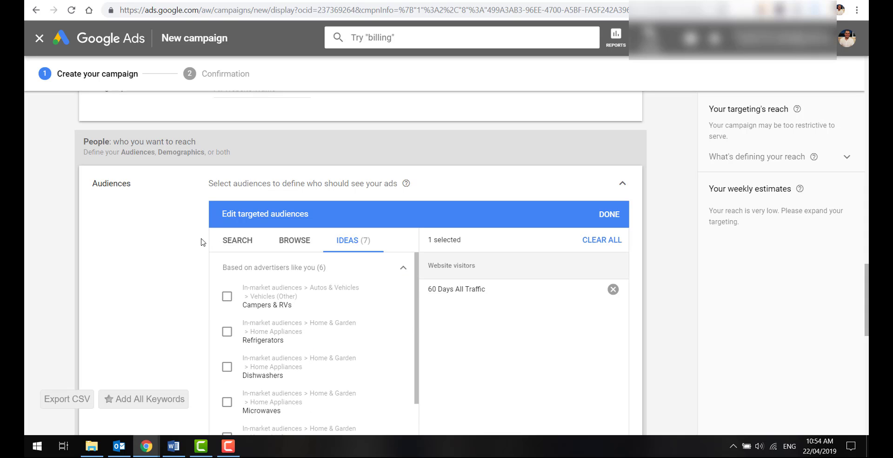
left_click(231, 246)
Step: Examine the ad group's demographic targeting options for gender, age, parental status and household income, then collapse them
scroll(166, 252, "down", 6)
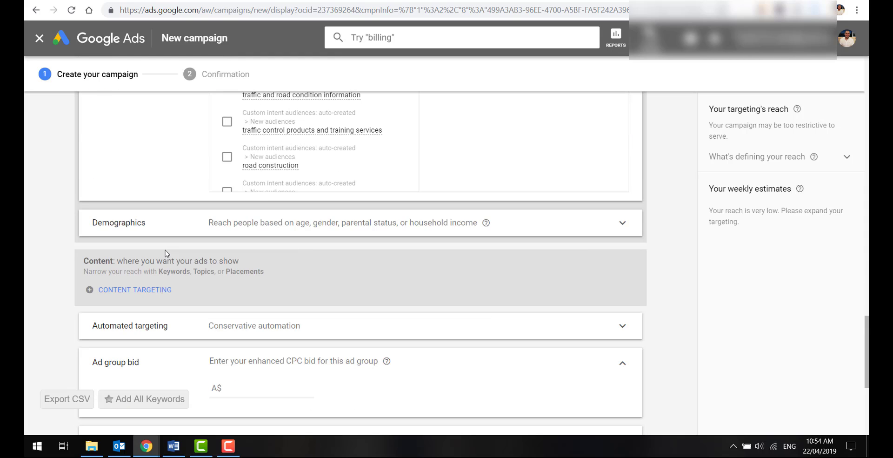
left_click(332, 232)
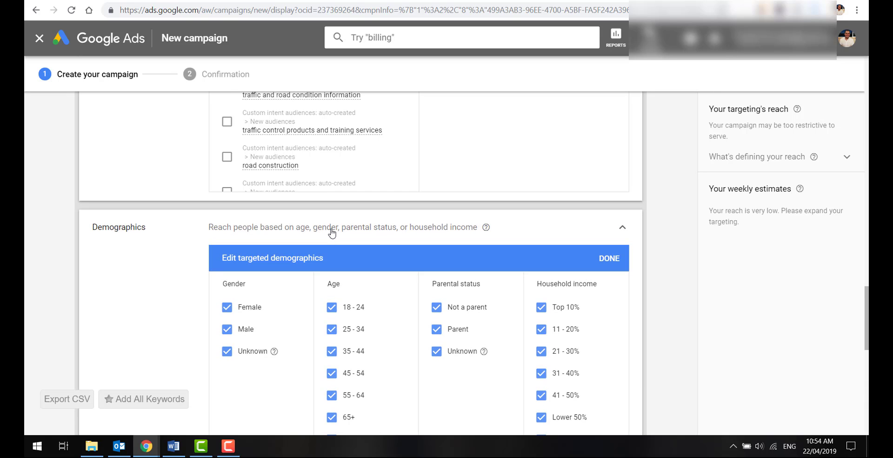
left_click(332, 232)
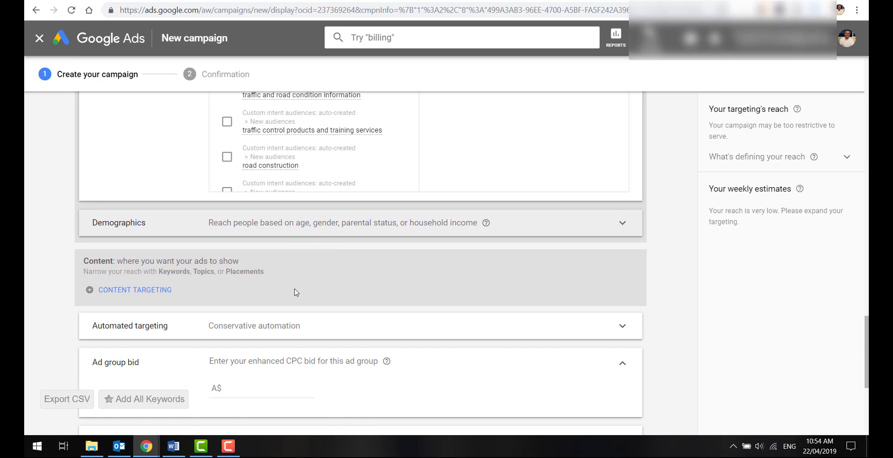
Step: Set the ad group's enhanced CPC bid to A$1 and leave the personalized ads data feed turned off
scroll(299, 293, "down", 2)
scroll(364, 237, "down", 2)
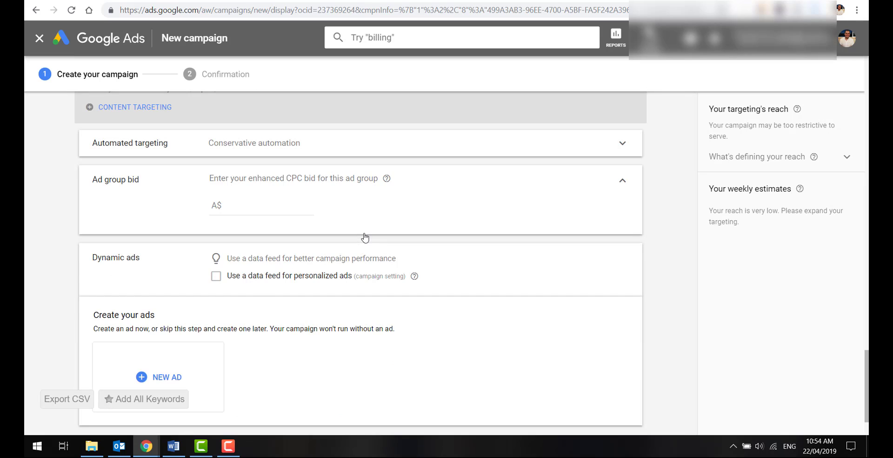
left_click(289, 215)
scroll(347, 209, "down", 2)
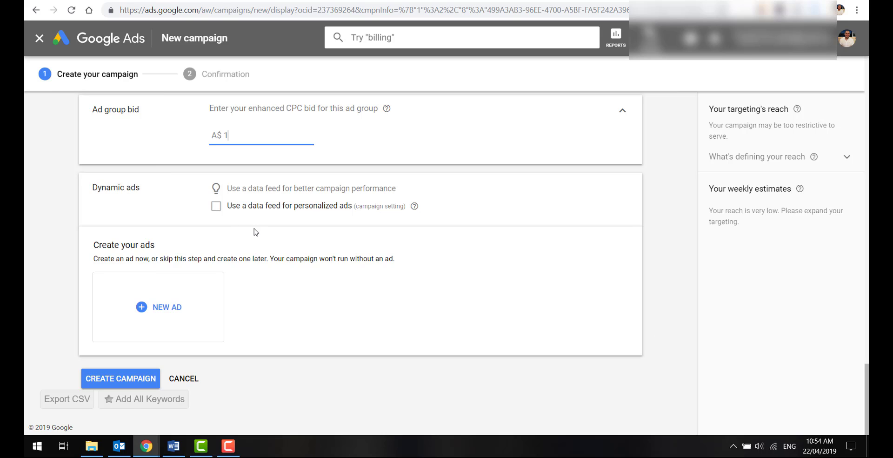
left_click(220, 209)
left_click(217, 206)
left_click(171, 309)
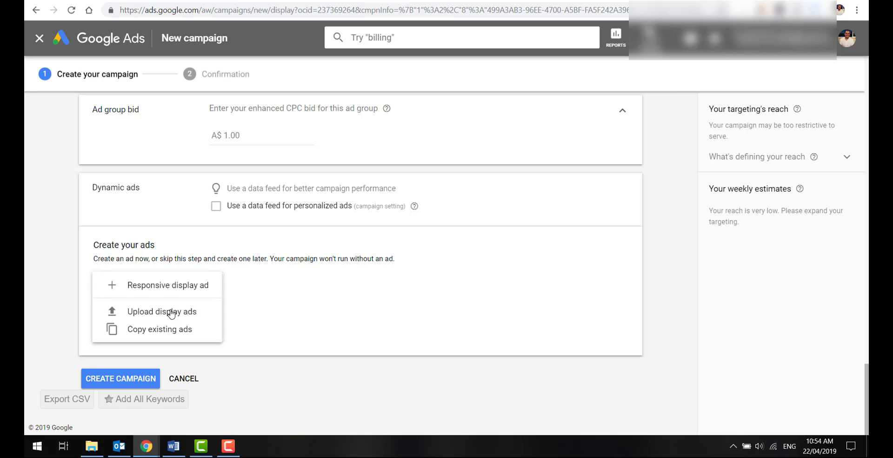
left_click(186, 284)
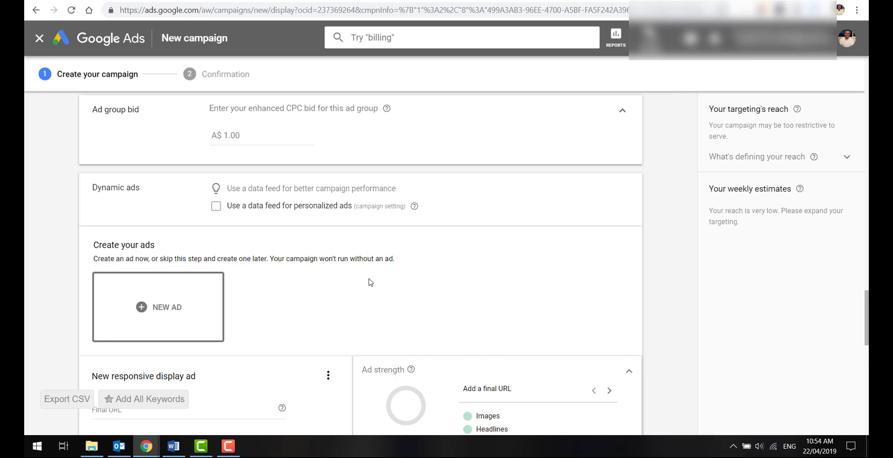
scroll(371, 282, "down", 2)
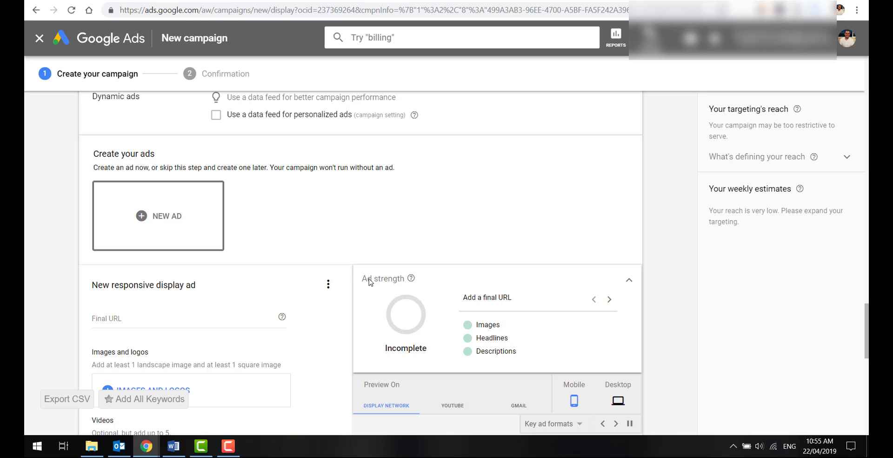
scroll(370, 282, "down", 2)
left_click(173, 225)
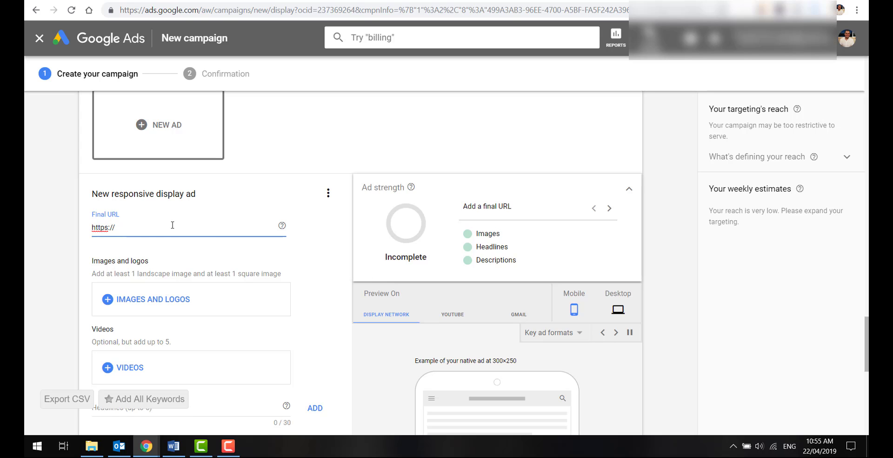
type("https://www.greatescapecamping.com.au")
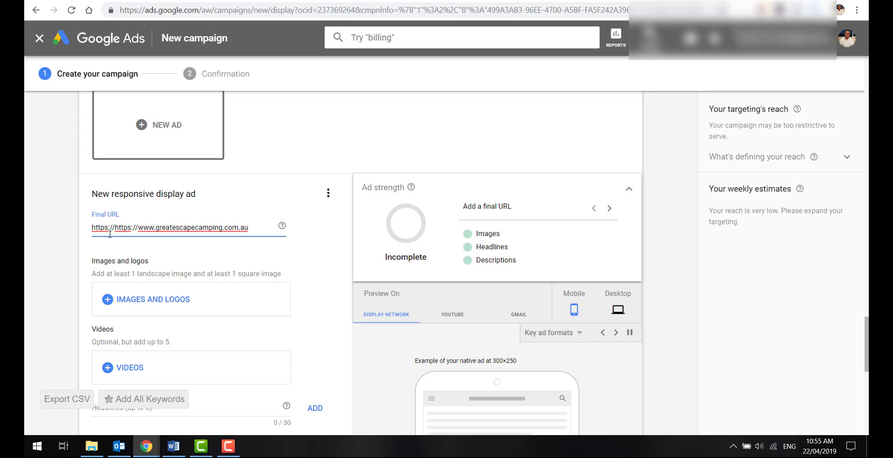
left_click_drag(115, 228, 29, 225)
key("BackSpace")
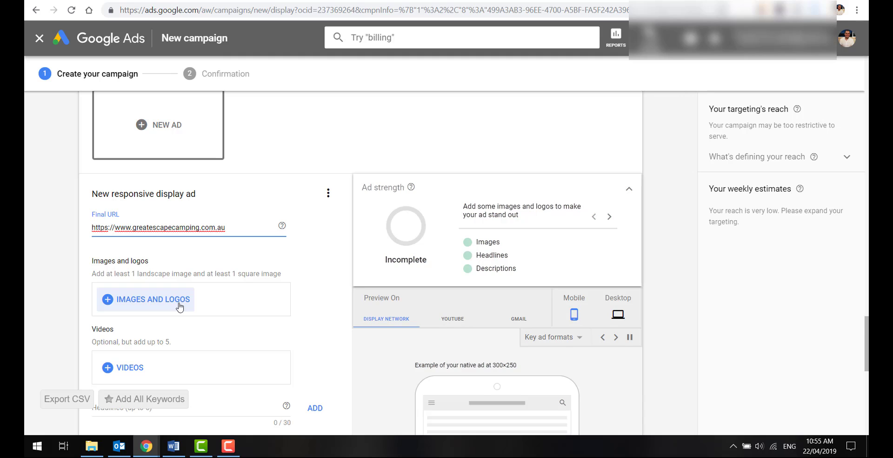
scroll(179, 307, "down", 2)
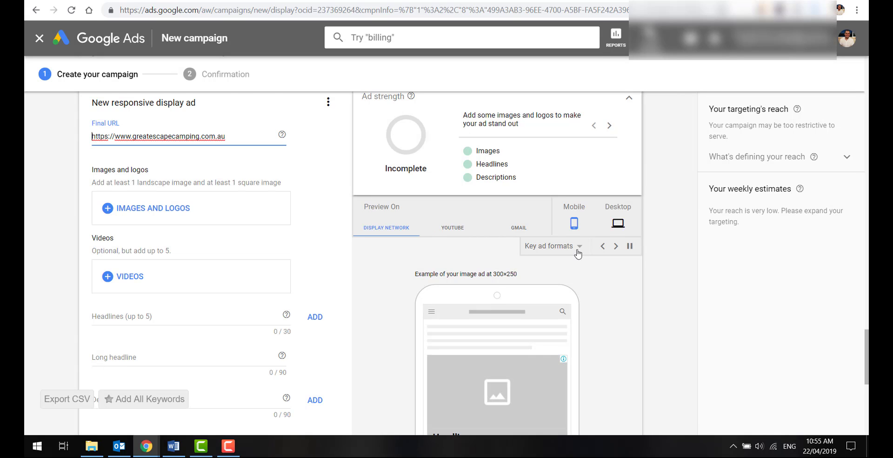
scroll(555, 243, "down", 2)
scroll(522, 295, "up", 2)
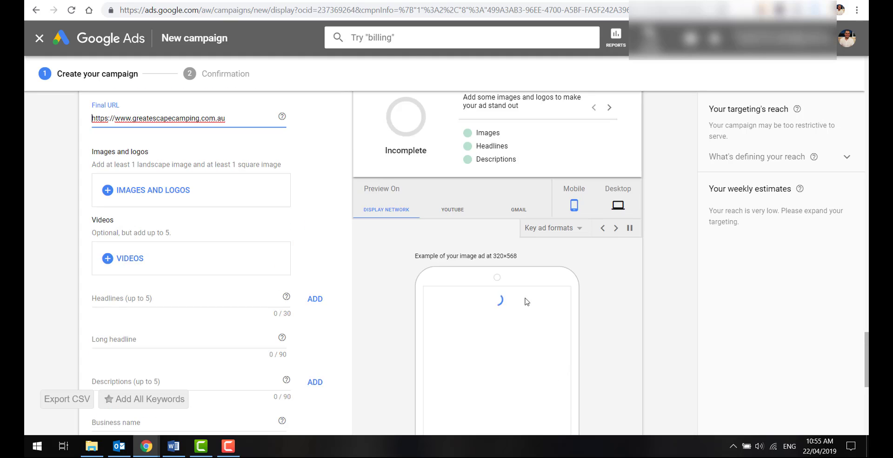
scroll(522, 296, "up", 2)
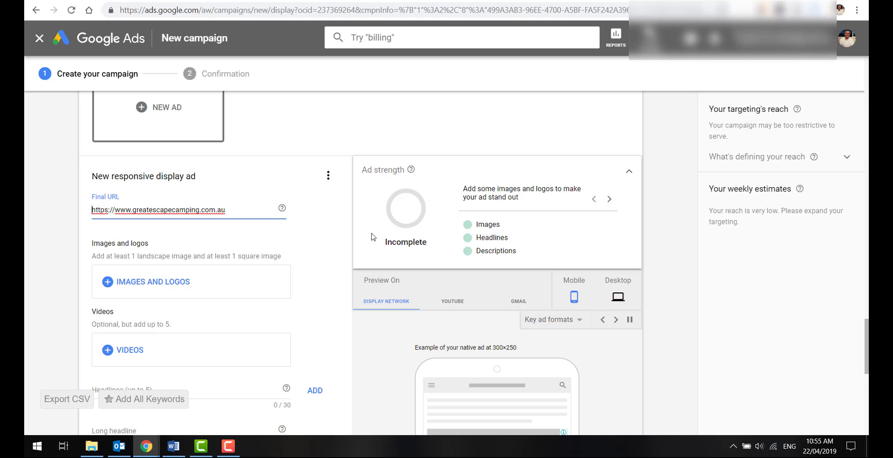
key("F9")
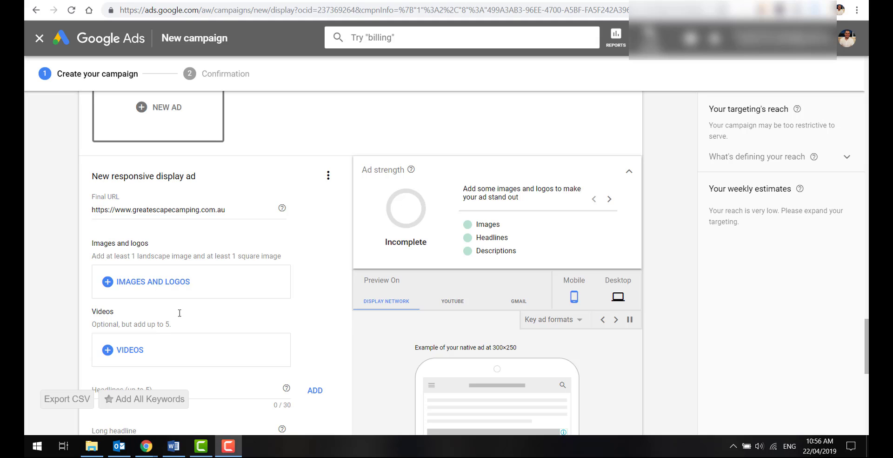
Step: Browse the image sources available for the ad and search the stock images for "camping"
left_click(161, 280)
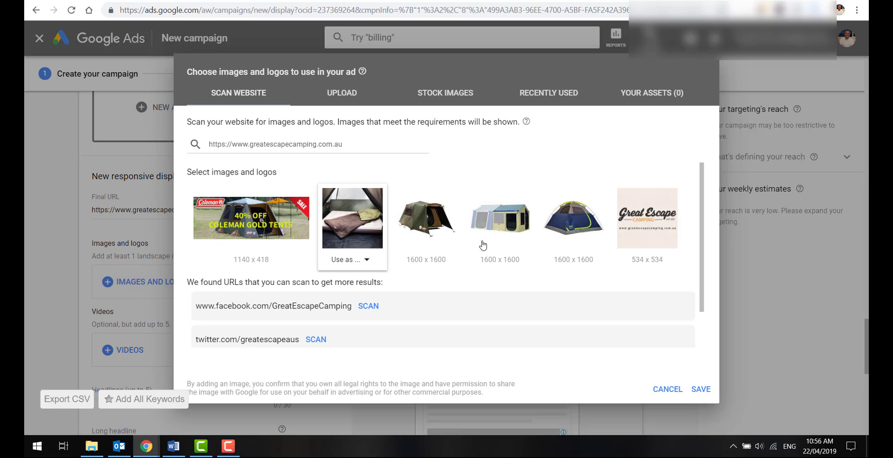
triple_click(369, 146)
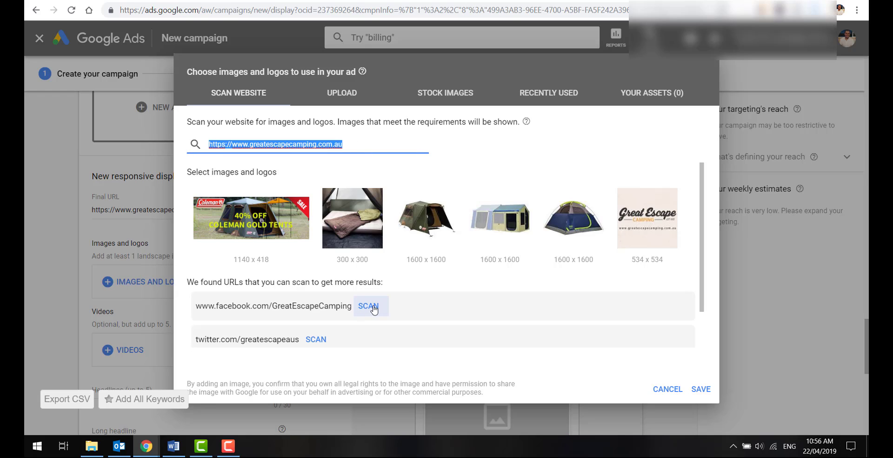
left_click(307, 99)
left_click(448, 100)
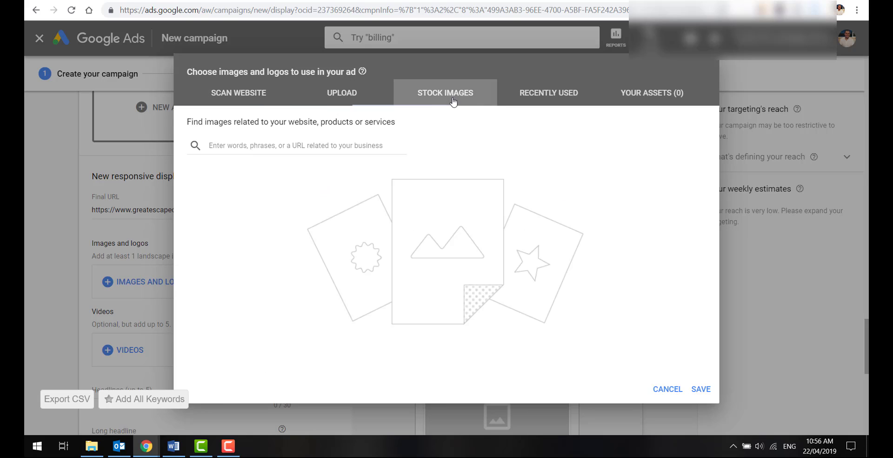
left_click(515, 96)
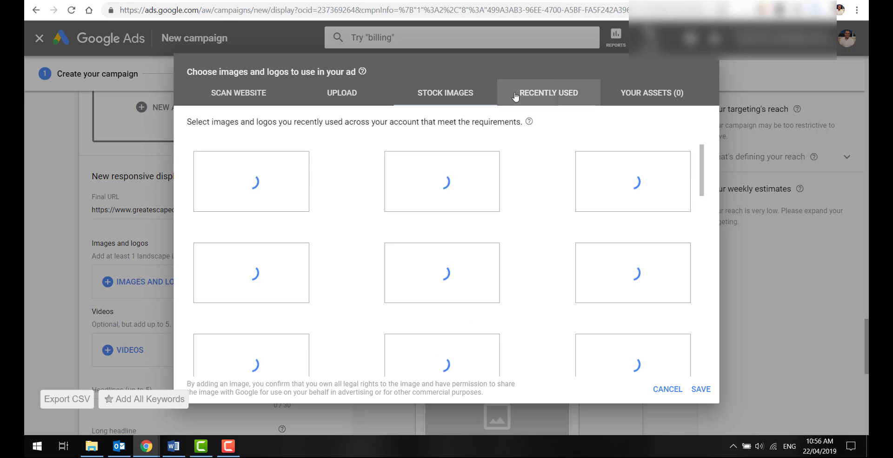
left_click(449, 95)
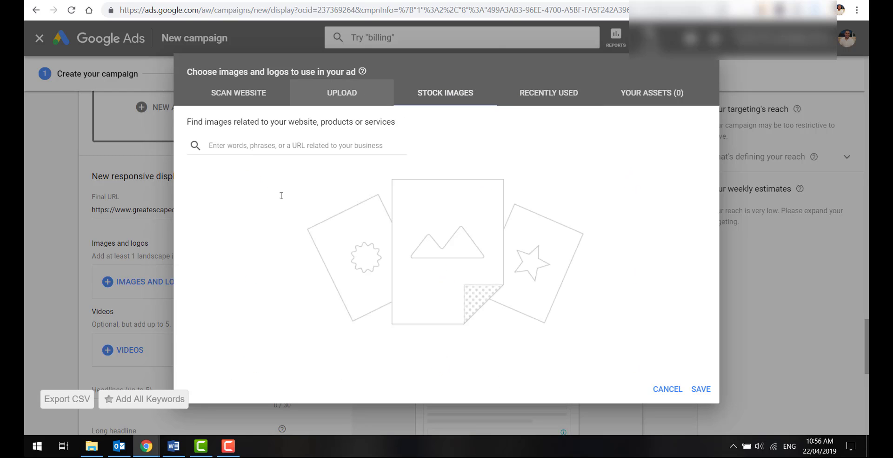
left_click(258, 146)
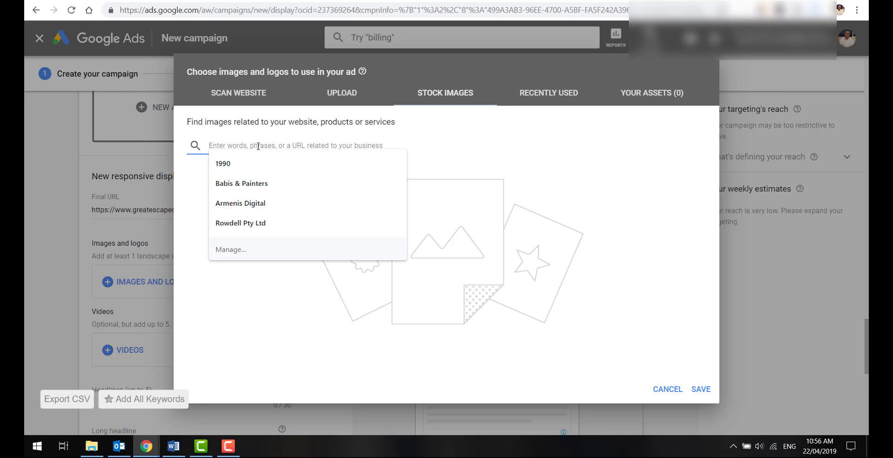
type("camping")
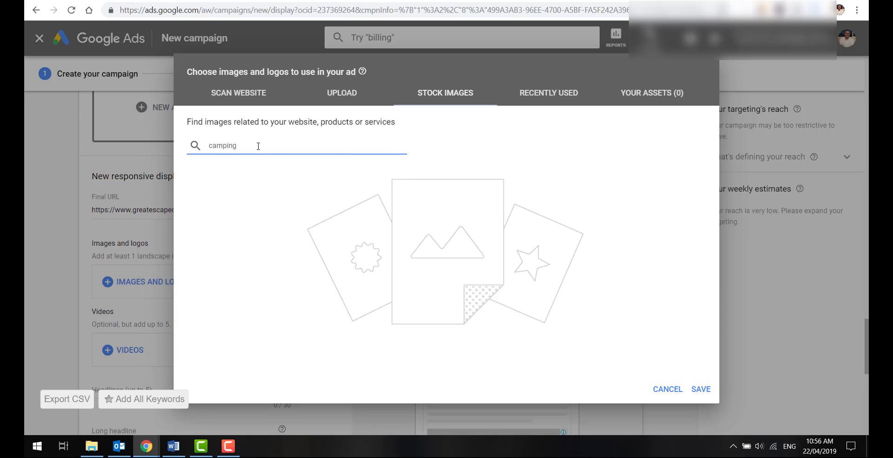
key("Return")
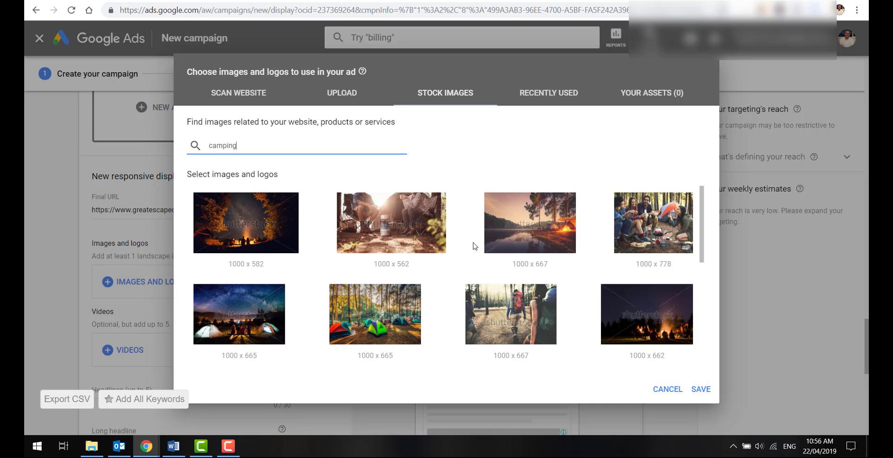
Step: Add the stock photo of friends sitting by the orange tent as landscape and square images, moving the landscape crop upward to include their heads
mouse_move(620, 214)
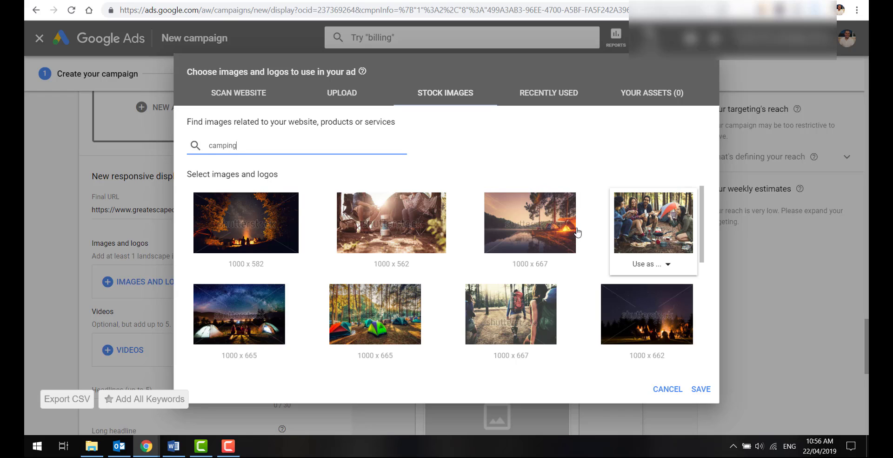
left_click(645, 264)
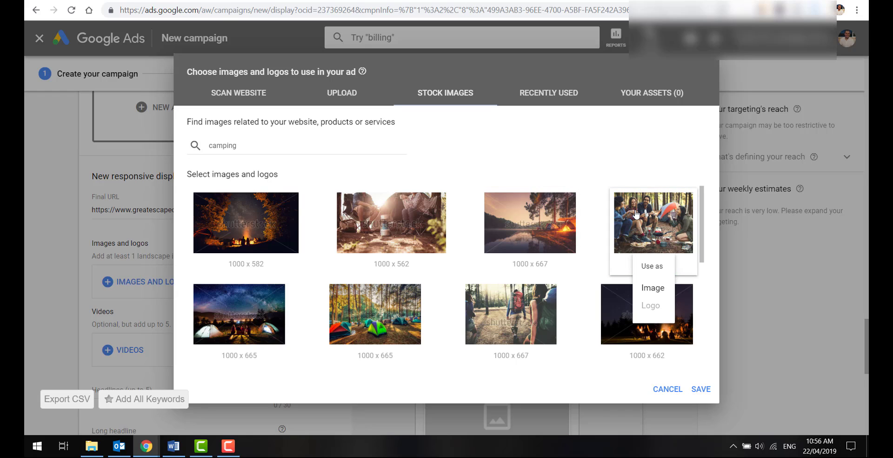
left_click(652, 288)
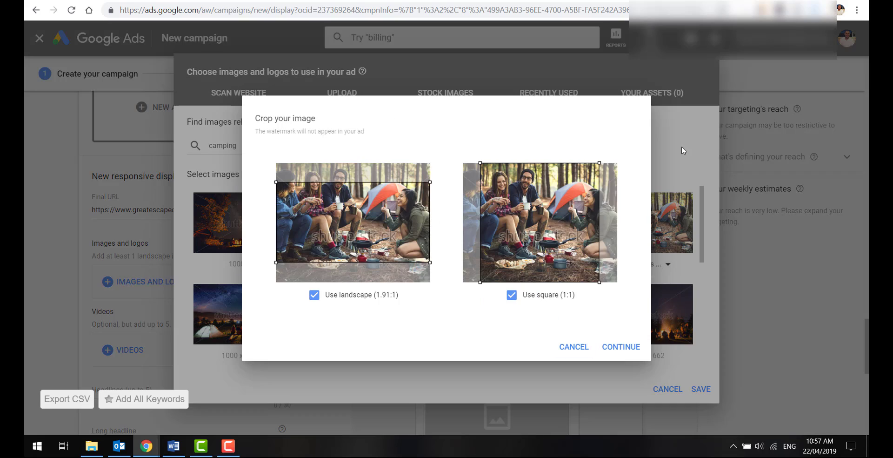
left_click_drag(374, 216, 373, 203)
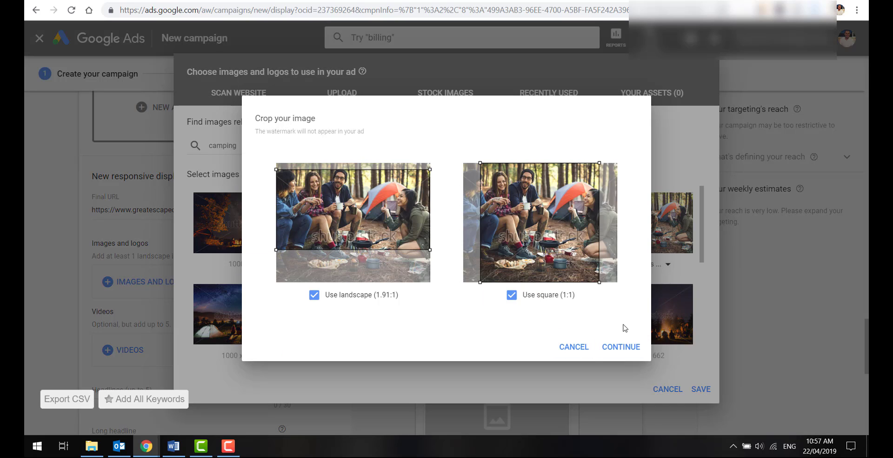
left_click(619, 348)
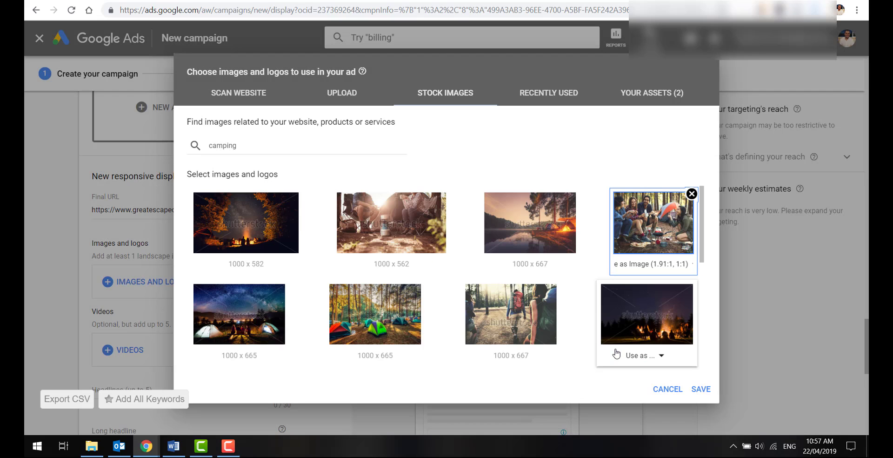
left_click(699, 389)
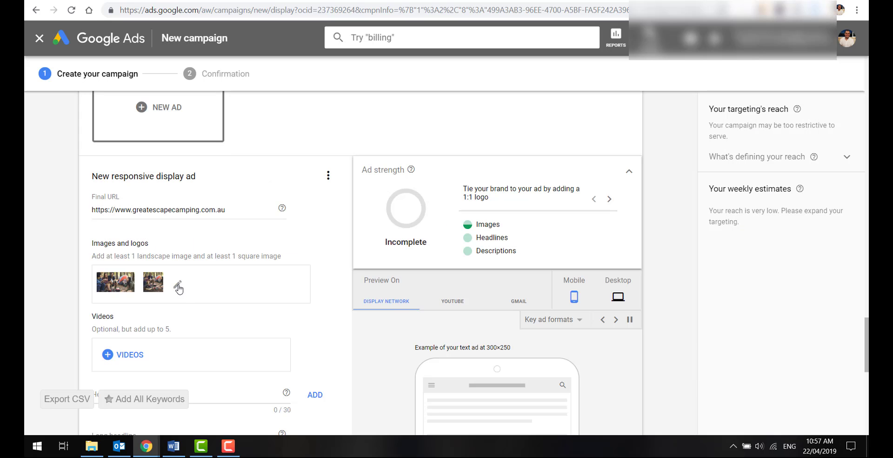
Step: Reopen the ad's images and logos for editing and upload the camping-.jpg file from the computer
left_click(178, 285)
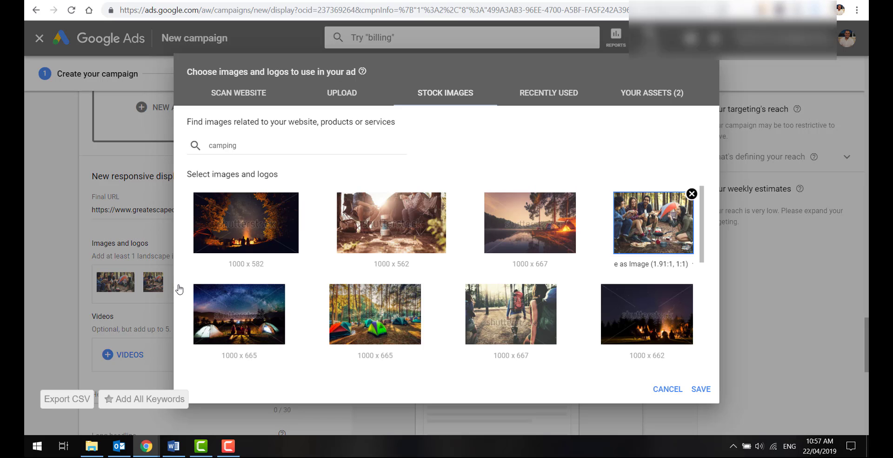
left_click(339, 96)
left_click(434, 284)
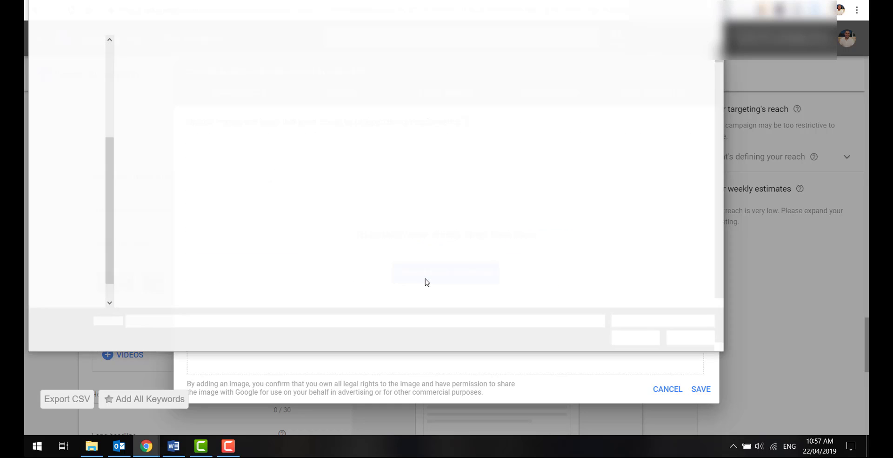
left_click(686, 149)
double_click(687, 151)
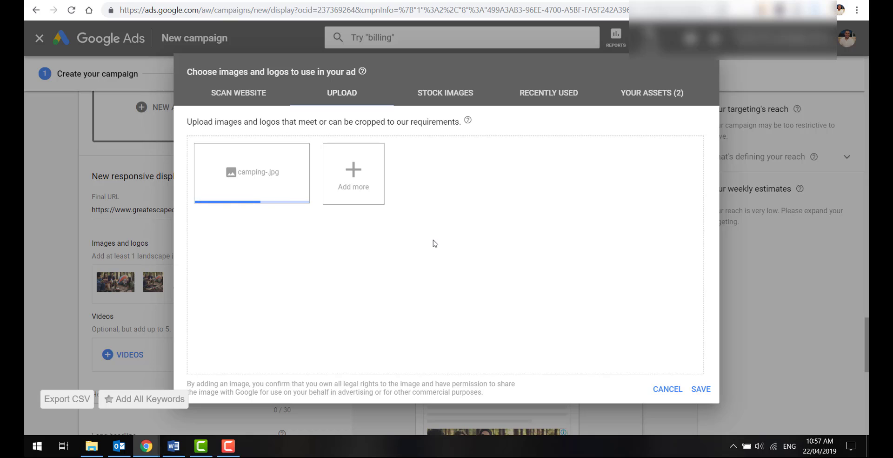
Step: Use the uploaded image as a 1:1 and 4:1 logo, moving the 4:1 crop down over the CAMPING lettering, and save the assets
mouse_move(226, 170)
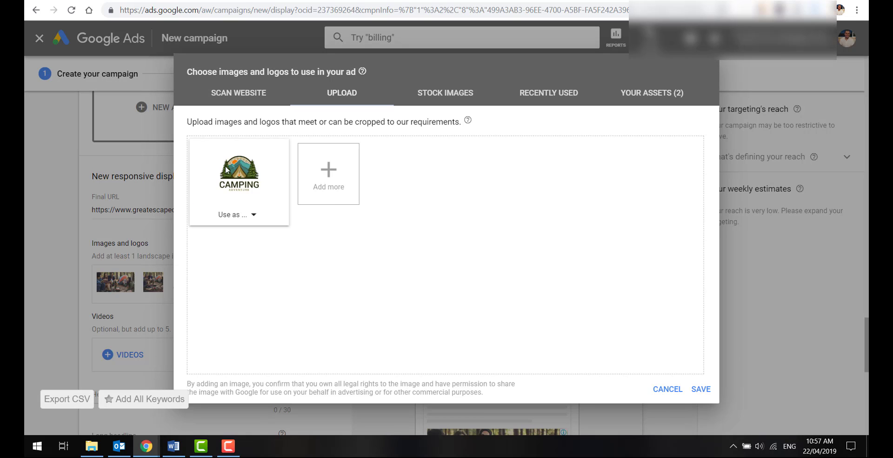
left_click(234, 214)
left_click(241, 259)
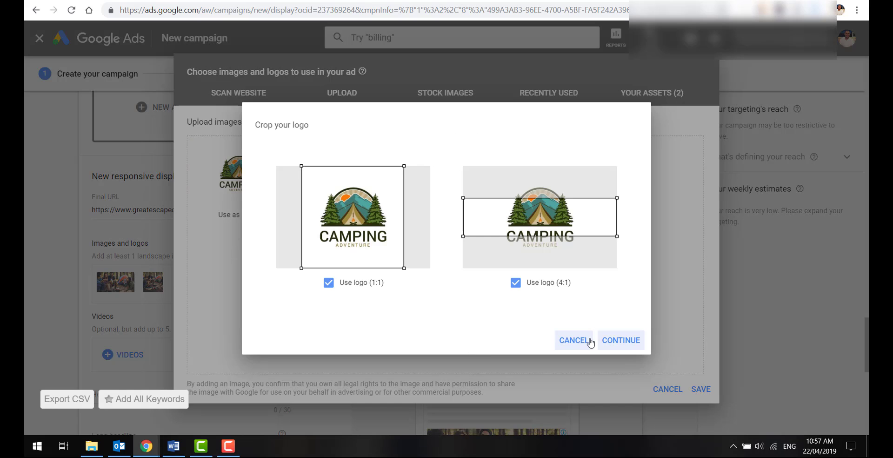
left_click_drag(591, 231, 593, 253)
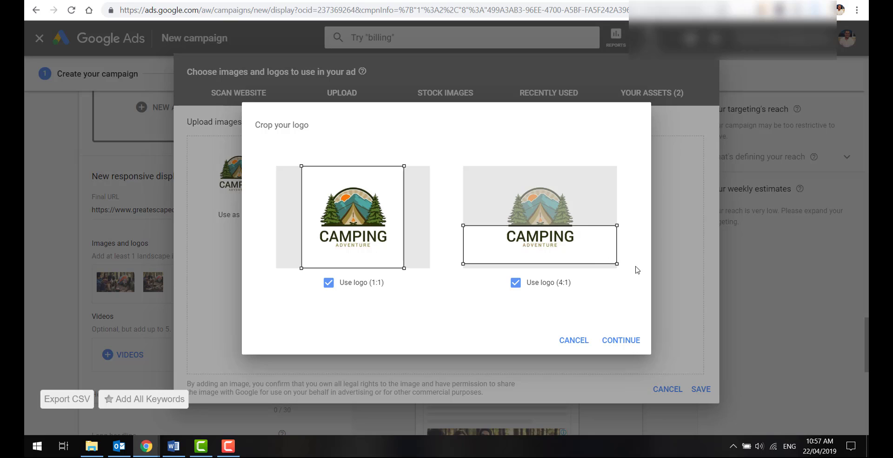
left_click(629, 342)
left_click(701, 389)
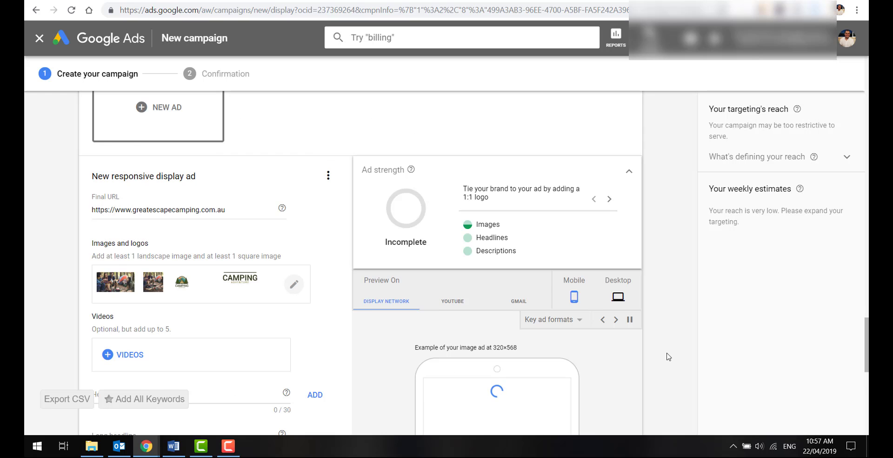
scroll(665, 357, "down", 3)
scroll(661, 315, "down", 2)
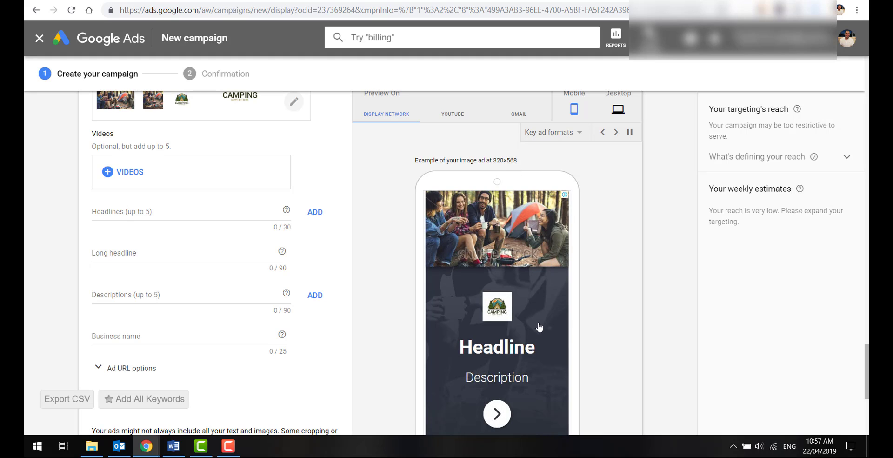
scroll(540, 328, "down", 2)
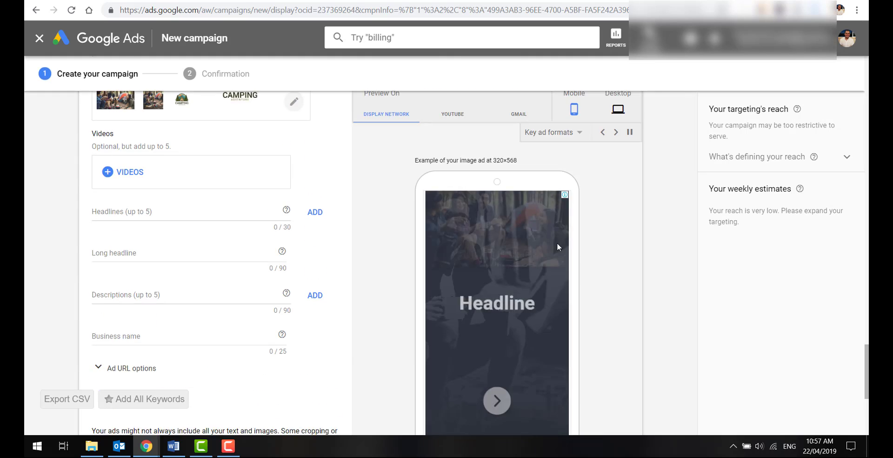
Step: Page through the mobile ad preview examples and enter "Easter Long Weekend Sale" as the first headline
left_click(617, 135)
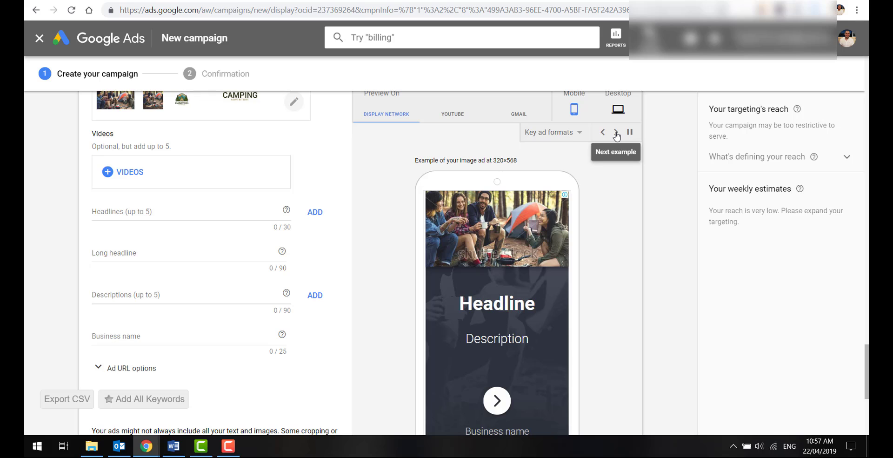
left_click(617, 135)
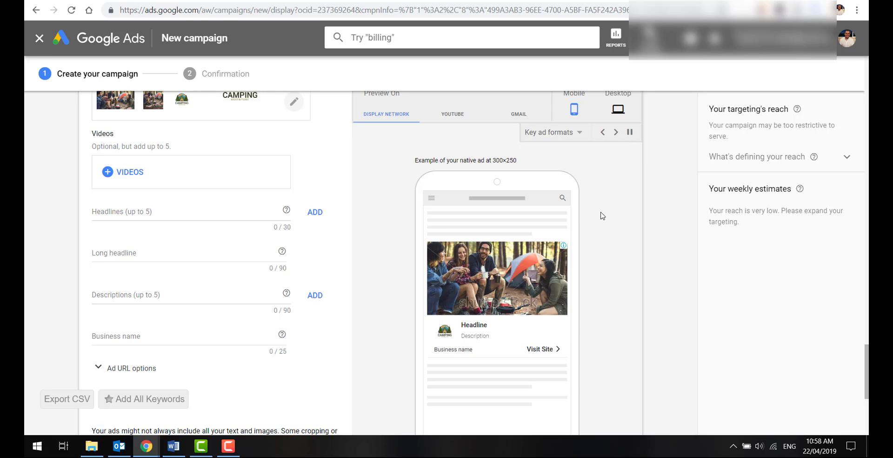
left_click(176, 214)
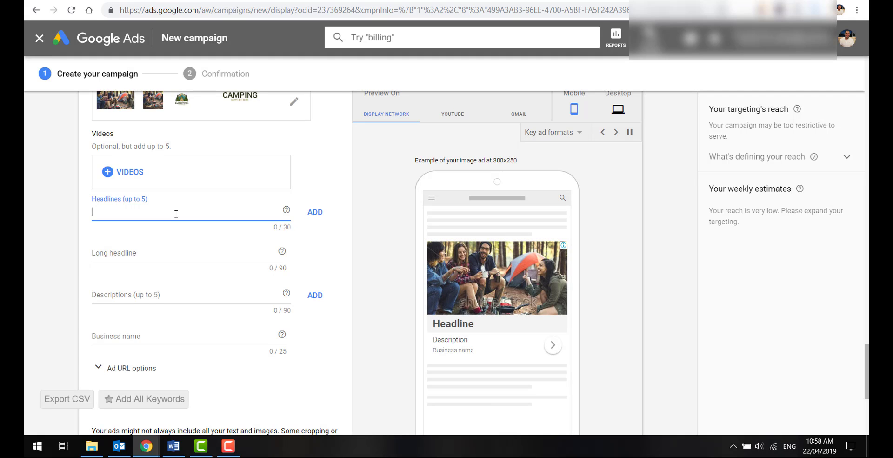
type("Easter Week")
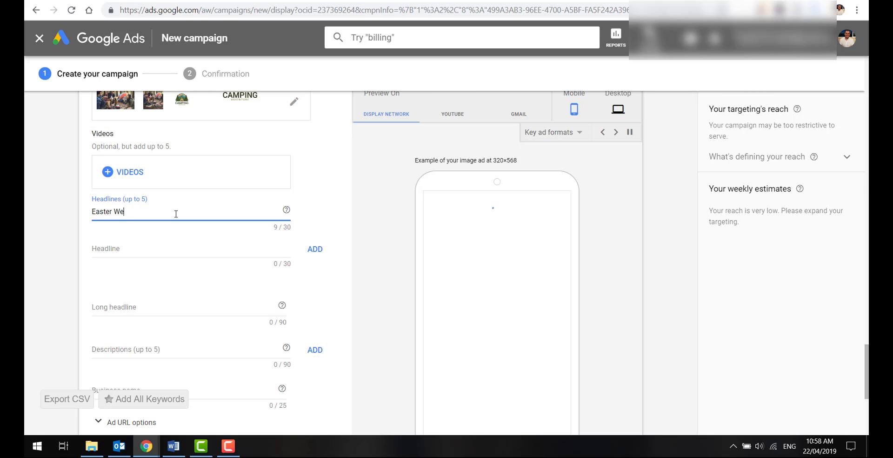
key("BackSpace")
key("BackSpace")
key("BackSpace")
key("BackSpace")
type("Long Weekend")
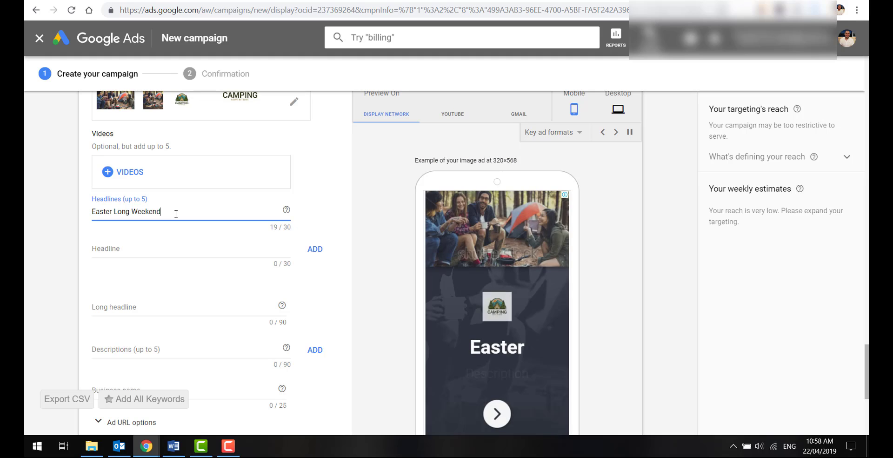
type(" Sale")
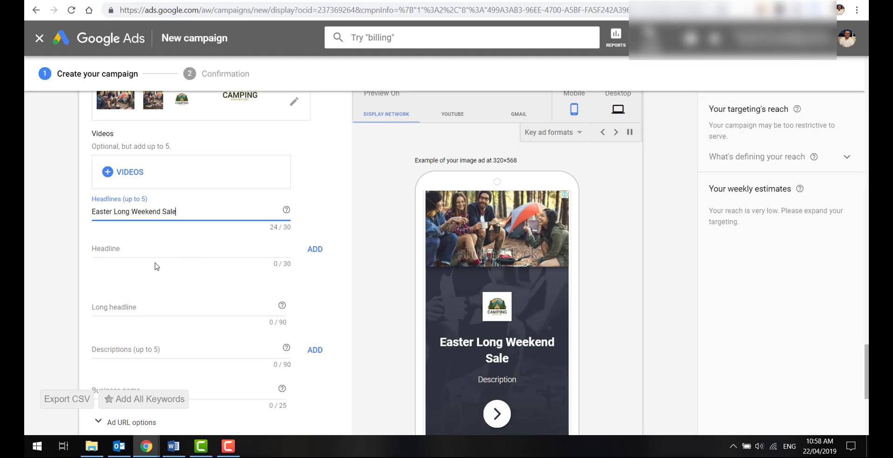
Step: Enter "Camping World" as the ad's business name
scroll(166, 263, "down", 2)
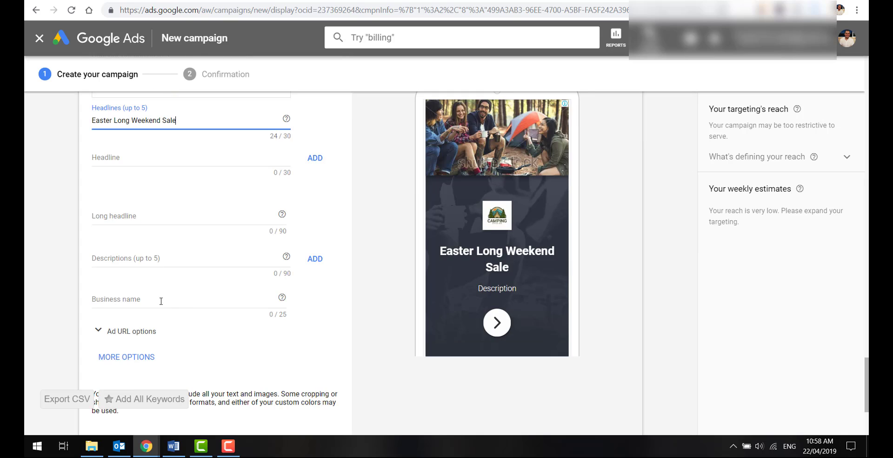
left_click(176, 301)
type("Campi")
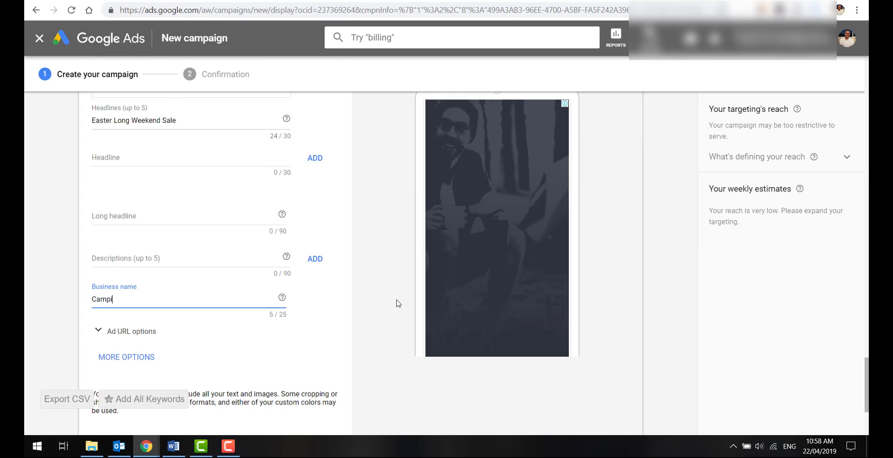
type("ng World")
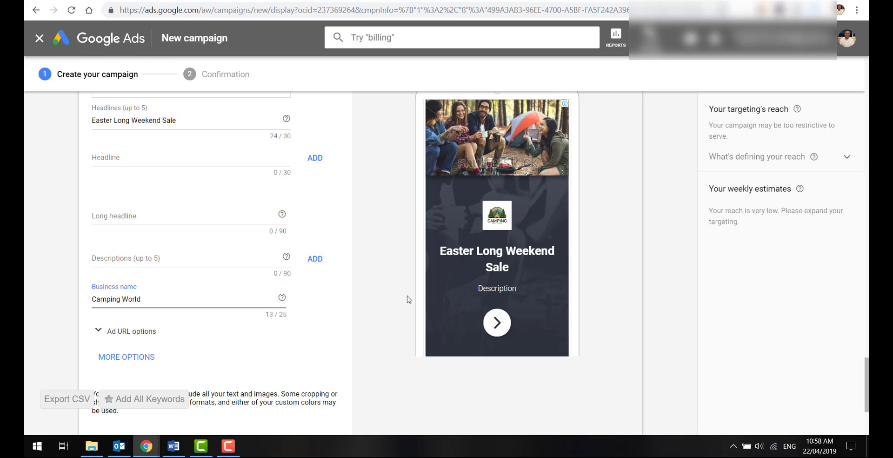
Step: Add two more headlines to the ad: "Easter Sale Up to 60% Off" and "We've Missed You Come Back"
scroll(408, 299, "up", 4)
left_click(107, 340)
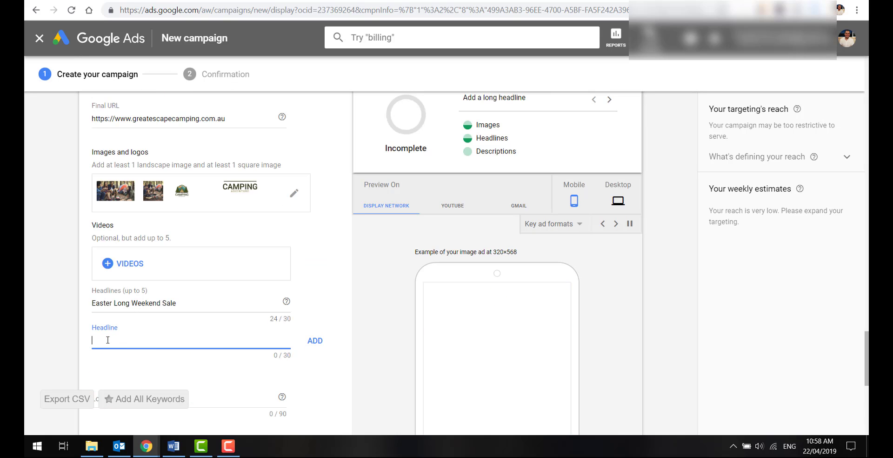
type("Easter Sale Up to 60")
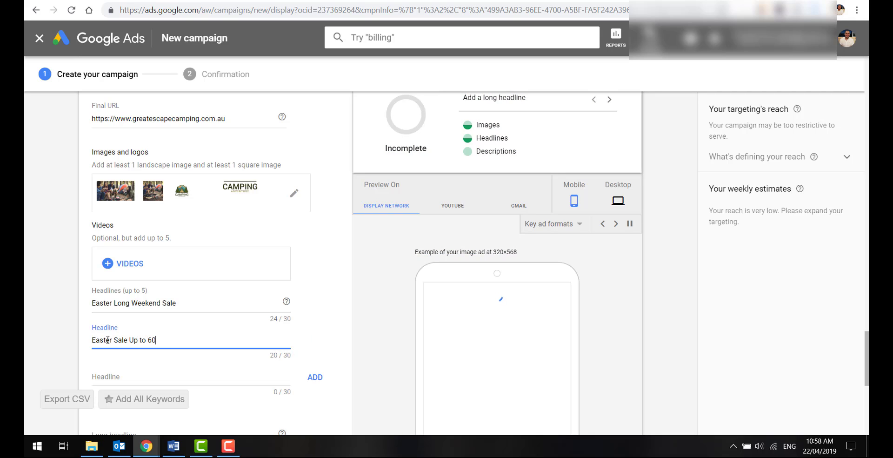
type("% Off")
scroll(139, 363, "down", 2)
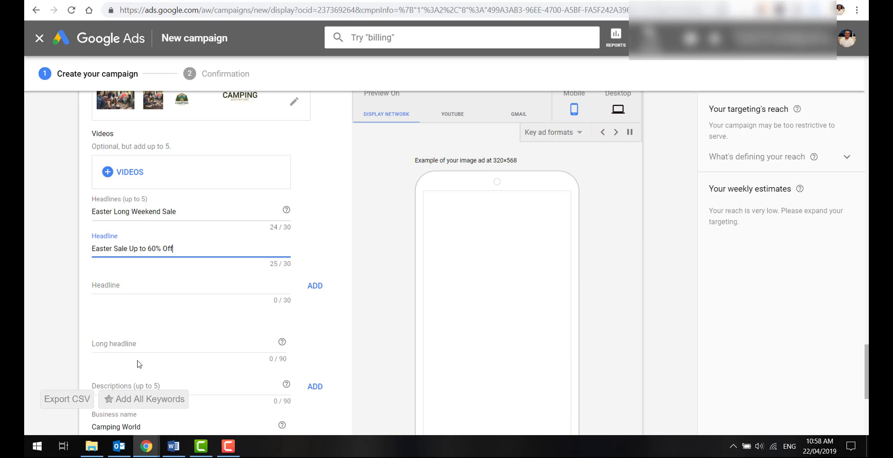
left_click(156, 285)
type("We've ")
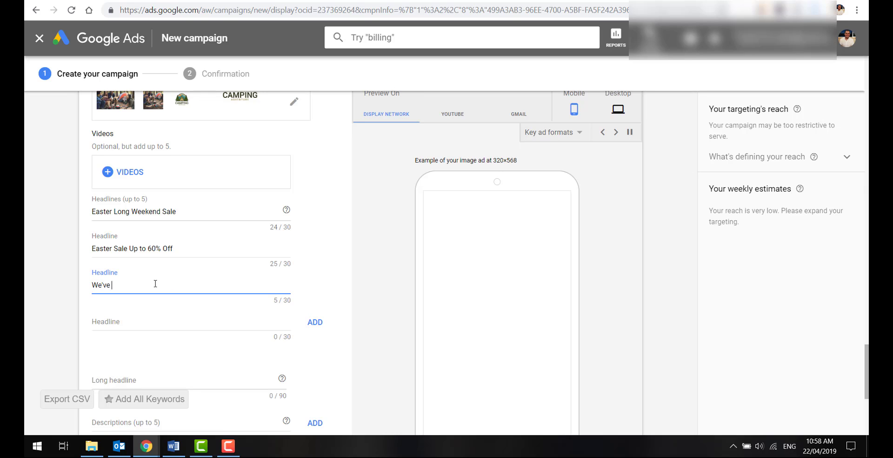
type("Missed You Come Back")
Step: Copy the first headline into the long headline and extend it to "Easter Long Weekend Sale - Up to 60% Off"
scroll(281, 262, "down", 2)
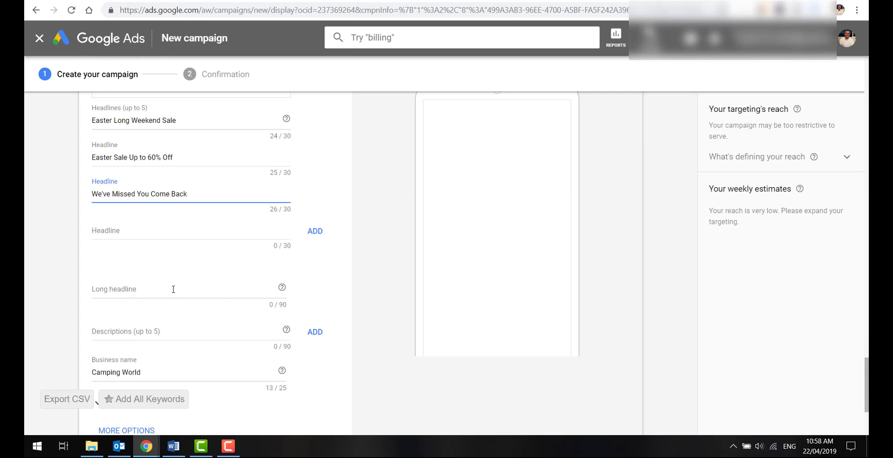
left_click_drag(195, 121, 40, 117)
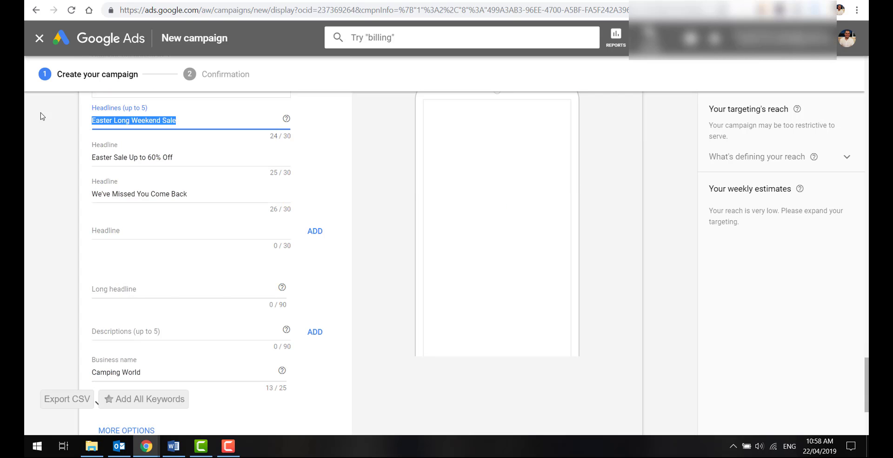
key("ctrl+c")
left_click(114, 294)
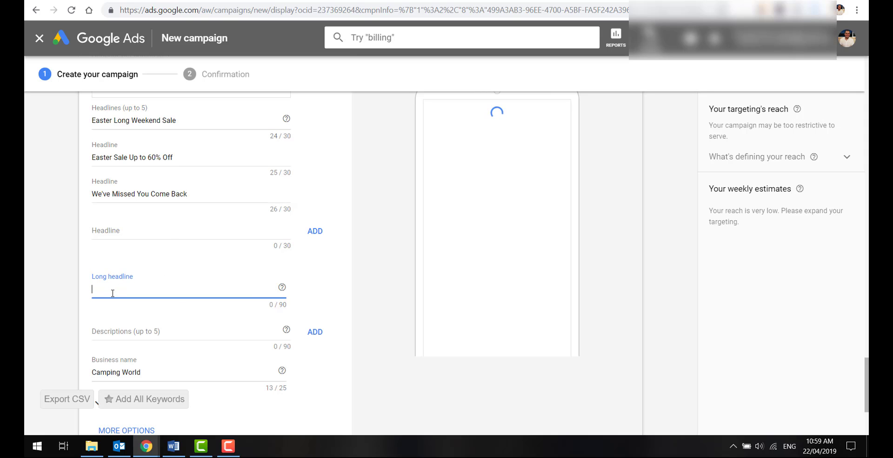
key("ctrl+v")
type("- Up to 60% Off")
scroll(196, 323, "down", 1)
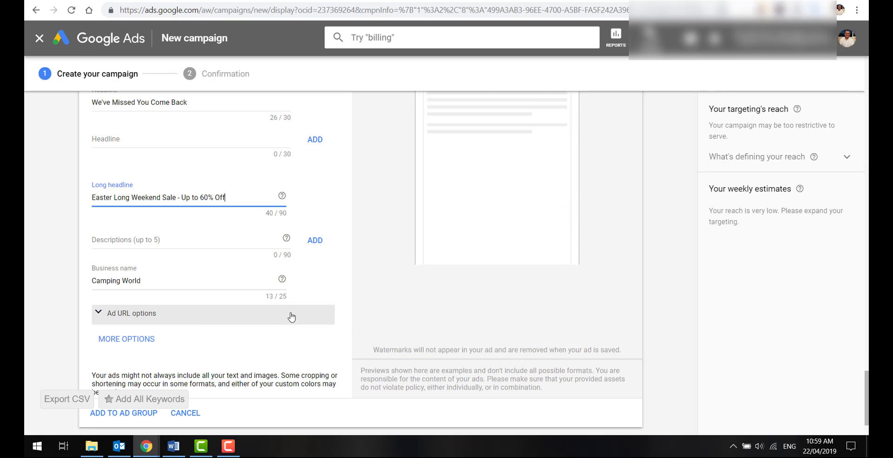
scroll(293, 315, "up", 1)
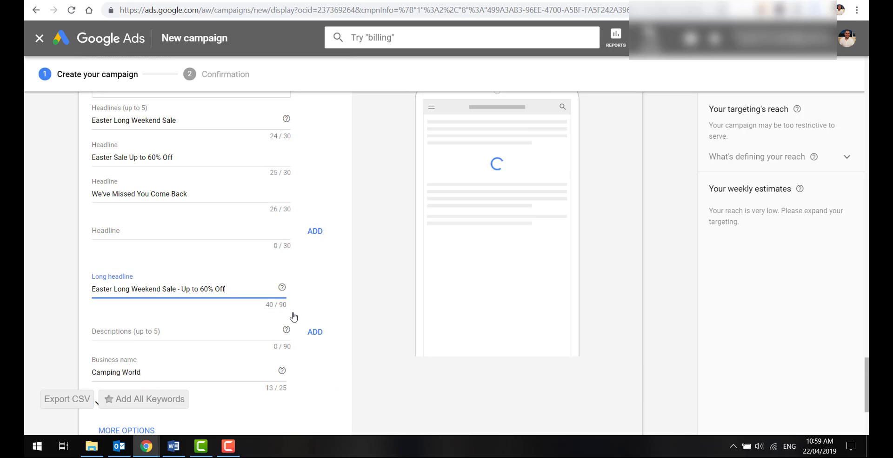
left_click(172, 328)
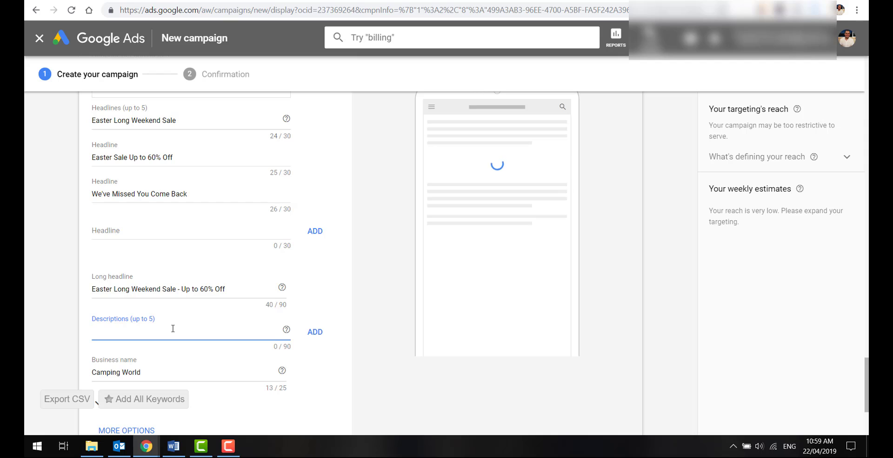
type("Campign")
type(" World")
key("BackSpace")
key("BackSpace")
key("BackSpace")
key("BackSpace")
key("BackSpace")
key("BackSpace")
key("BackSpace")
key("BackSpace")
type("ng Wo")
key("BackSpace")
key("BackSpace")
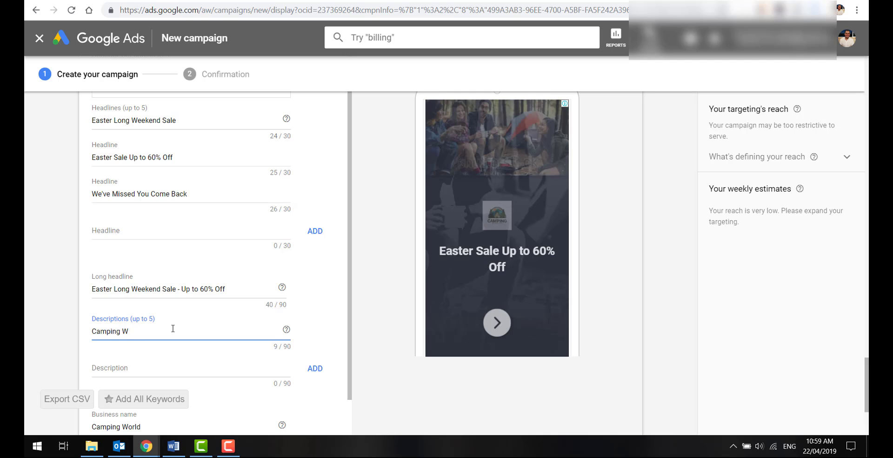
key("ctrl+a")
key("BackSpace")
Step: Enter the ad description "We're running out biggest Tent Sale of the Year. Shop now for great deals"
type("We'v")
key("BackSpace")
type("re ru")
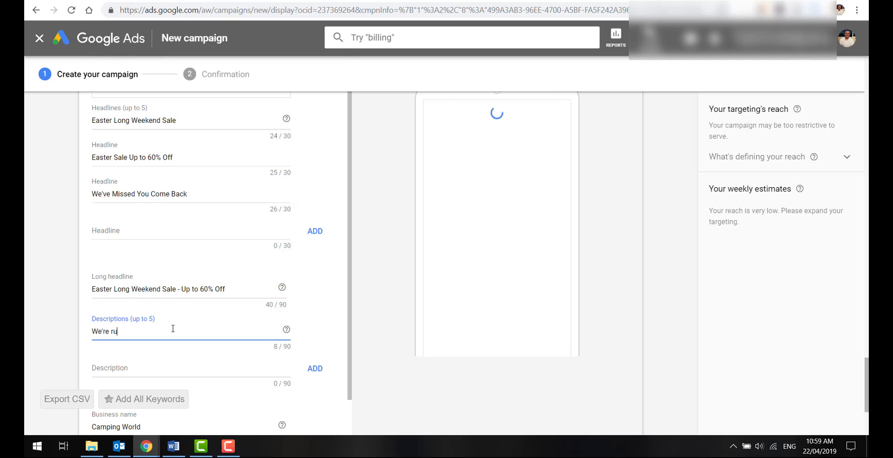
type("nning out bi")
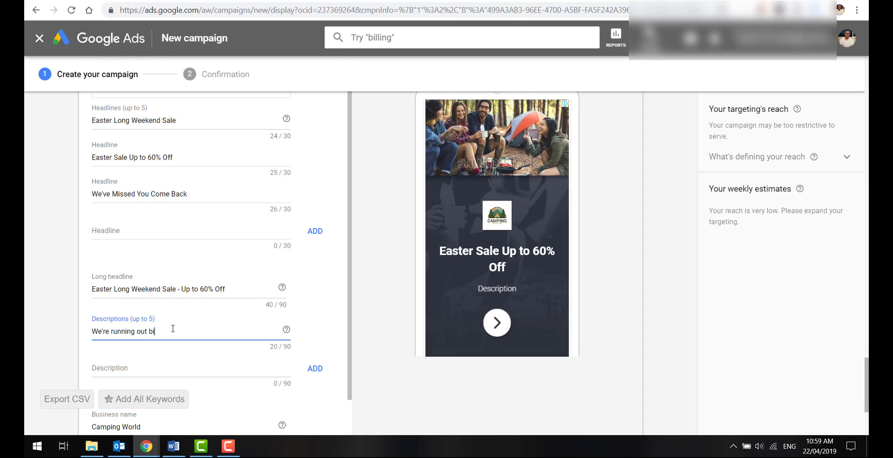
type("ggest Tent S")
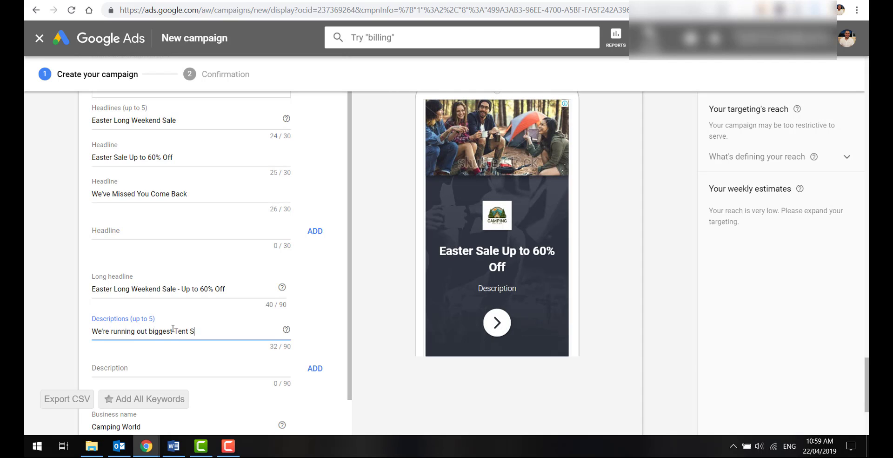
type("ale of the Year.")
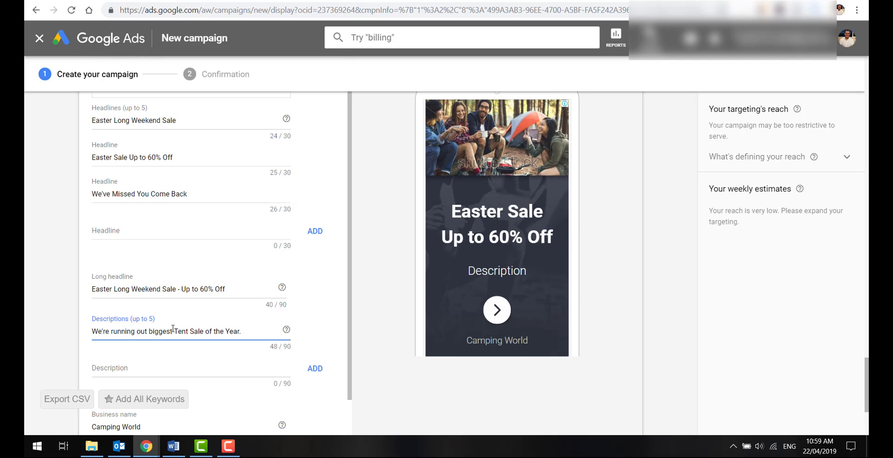
type(" J Shop now")
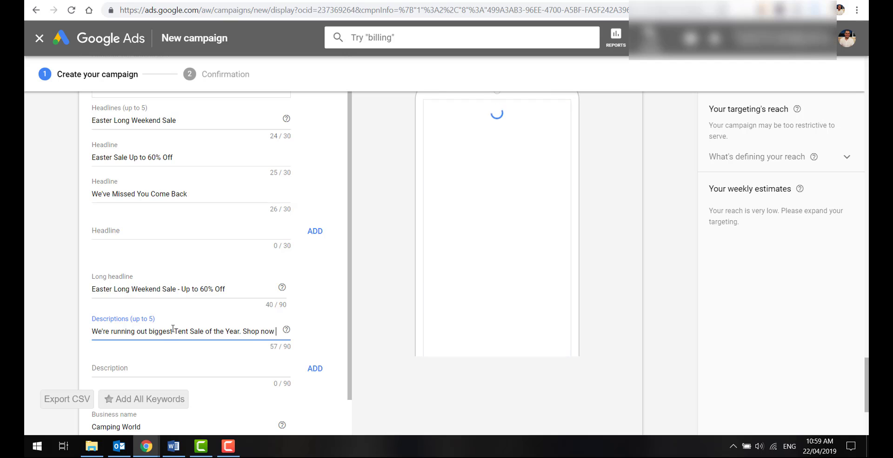
type(" for great d")
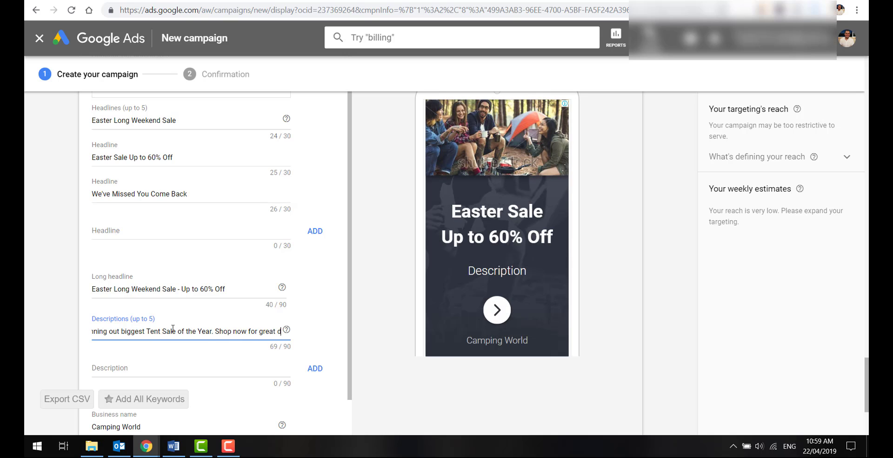
type("aals")
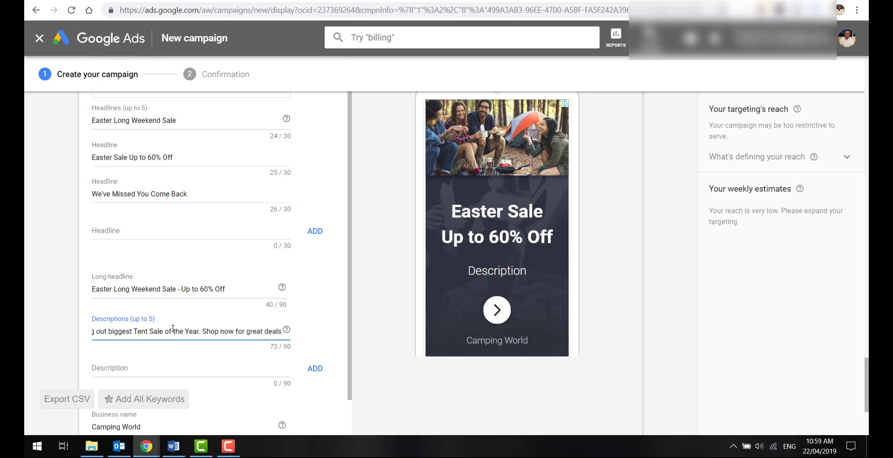
Step: Review the completed ad's preview and create the campaign
scroll(569, 148, "up", 1)
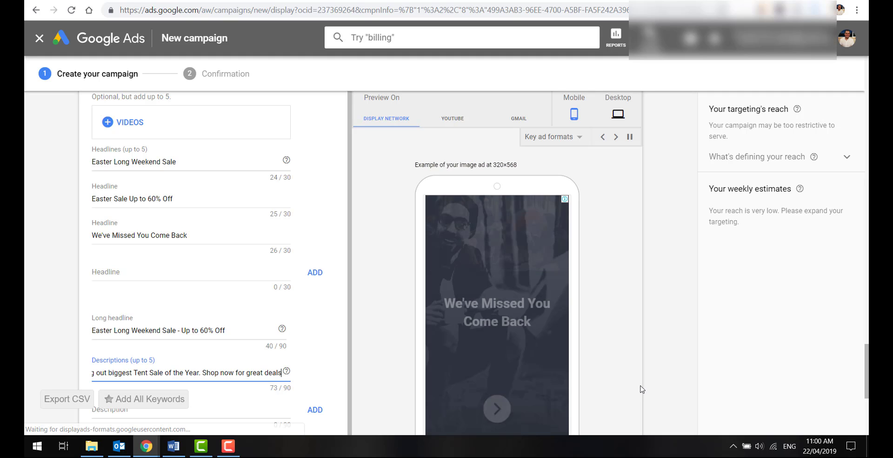
scroll(641, 389, "down", 5)
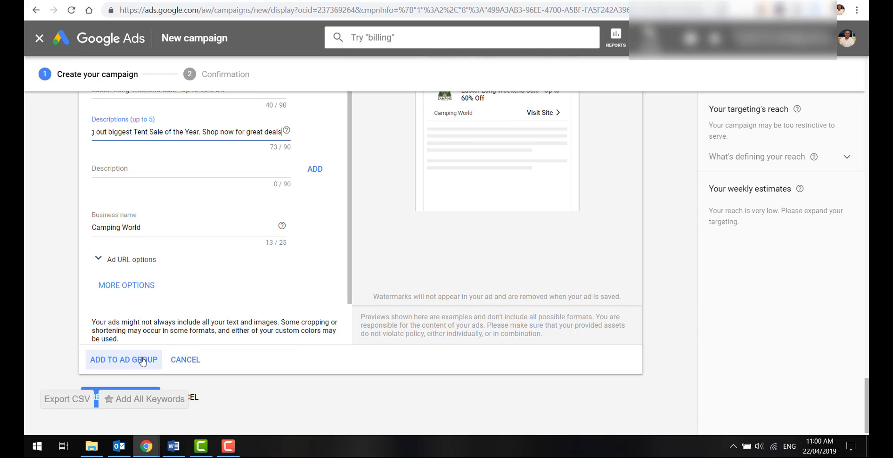
scroll(229, 361, "down", 1)
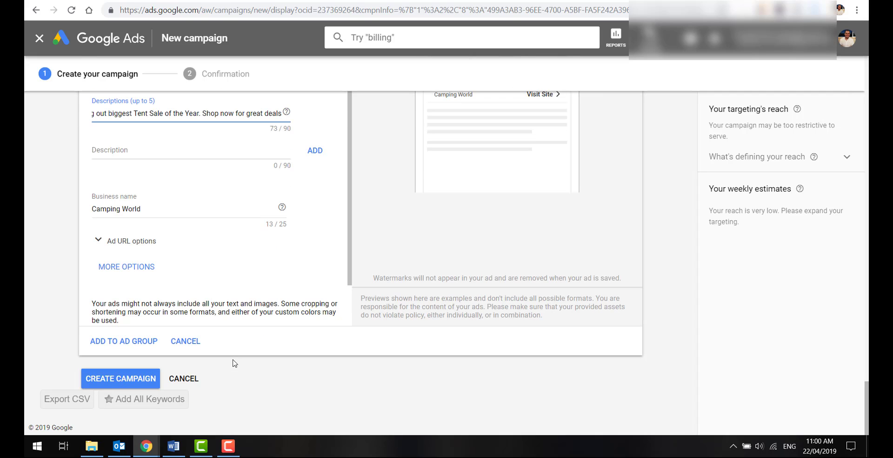
left_click(104, 380)
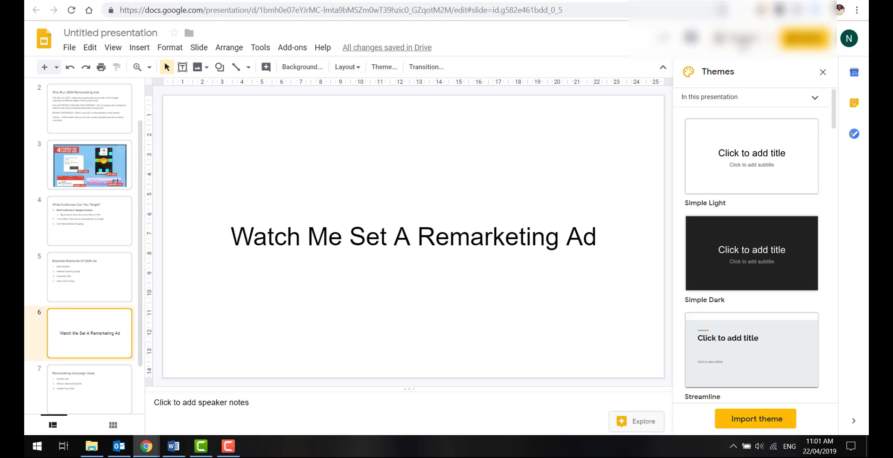
Step: Switch to the Google Slides presentation and present it full screen from the "Watch Me Set A Remarketing Ad" slide
left_click(742, 47)
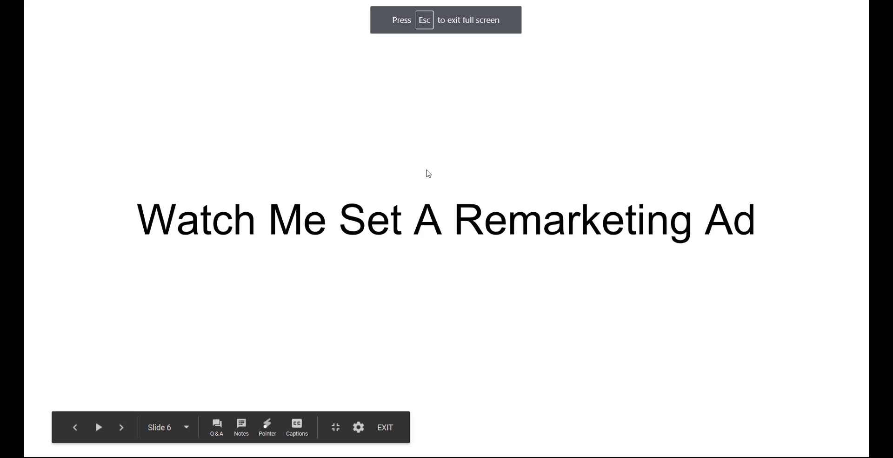